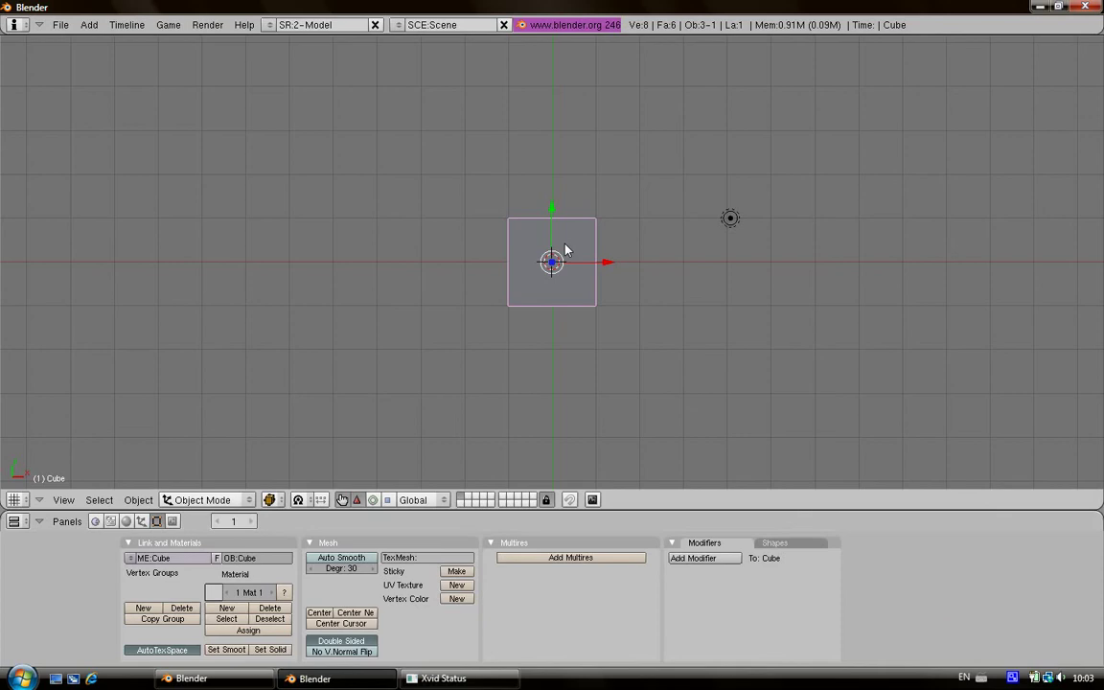
Delete the default cube from the scene.
key(x)
key(Return)
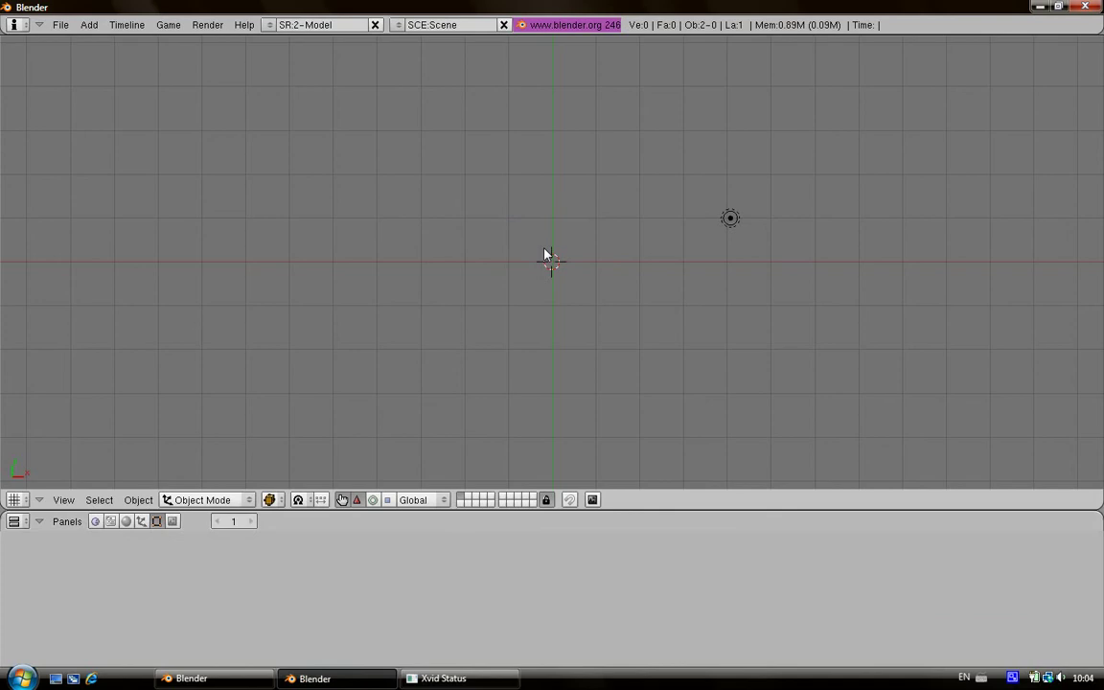
Add a text object and replace its default 'Text' with 'This is my text.'.
key(space)
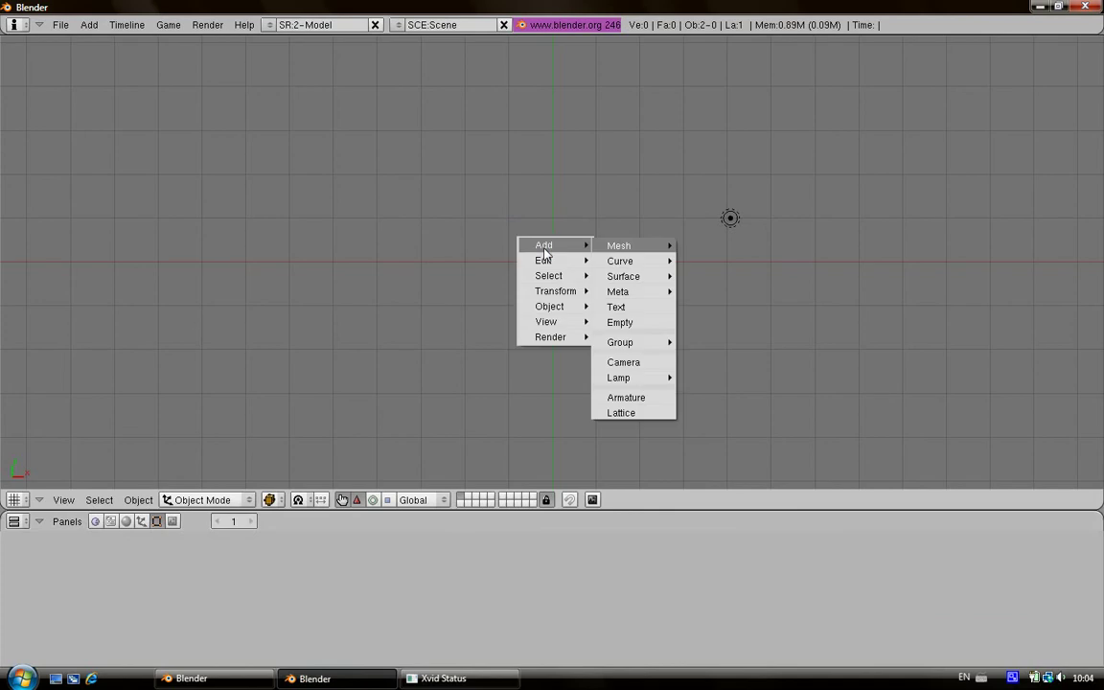
click(615, 308)
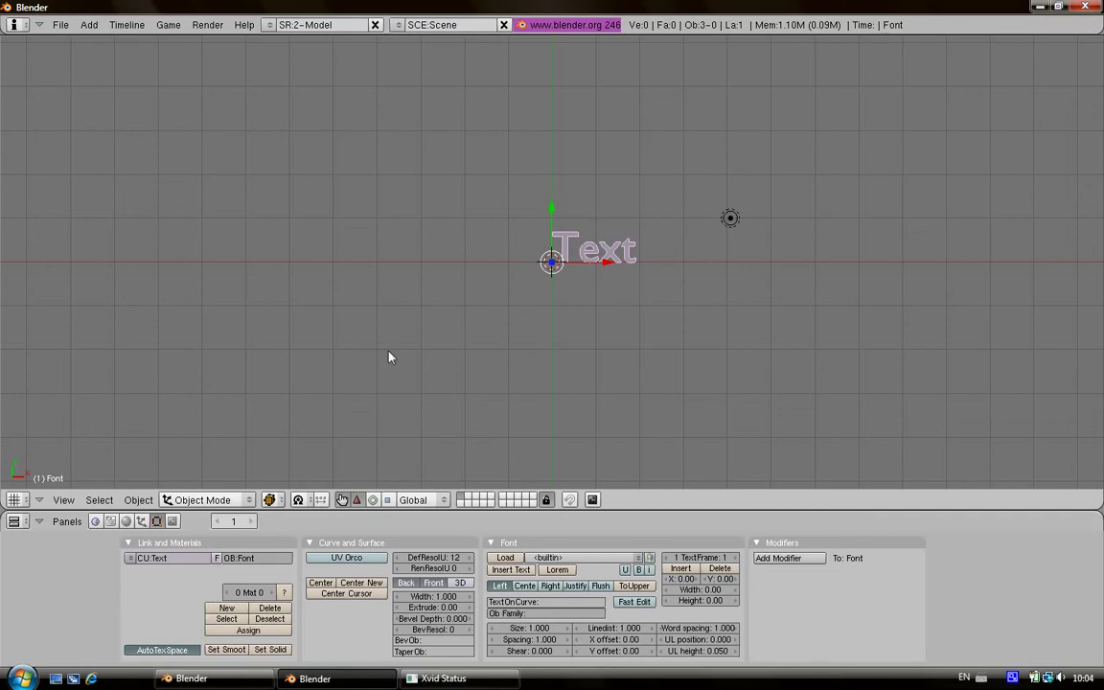
click(238, 500)
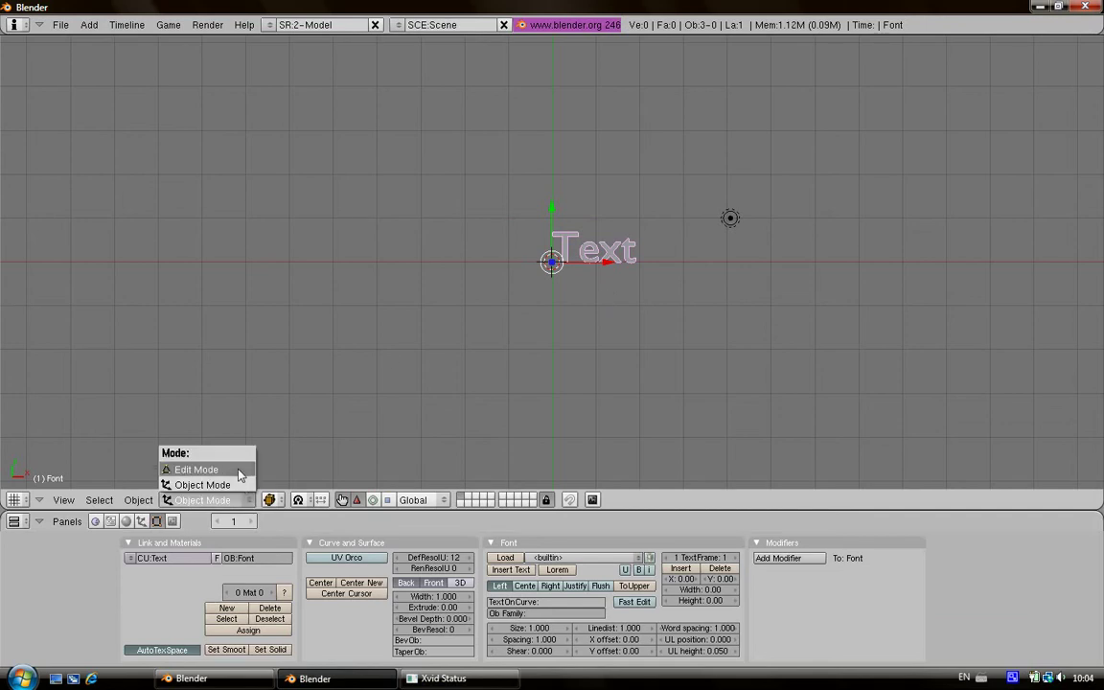
click(236, 470)
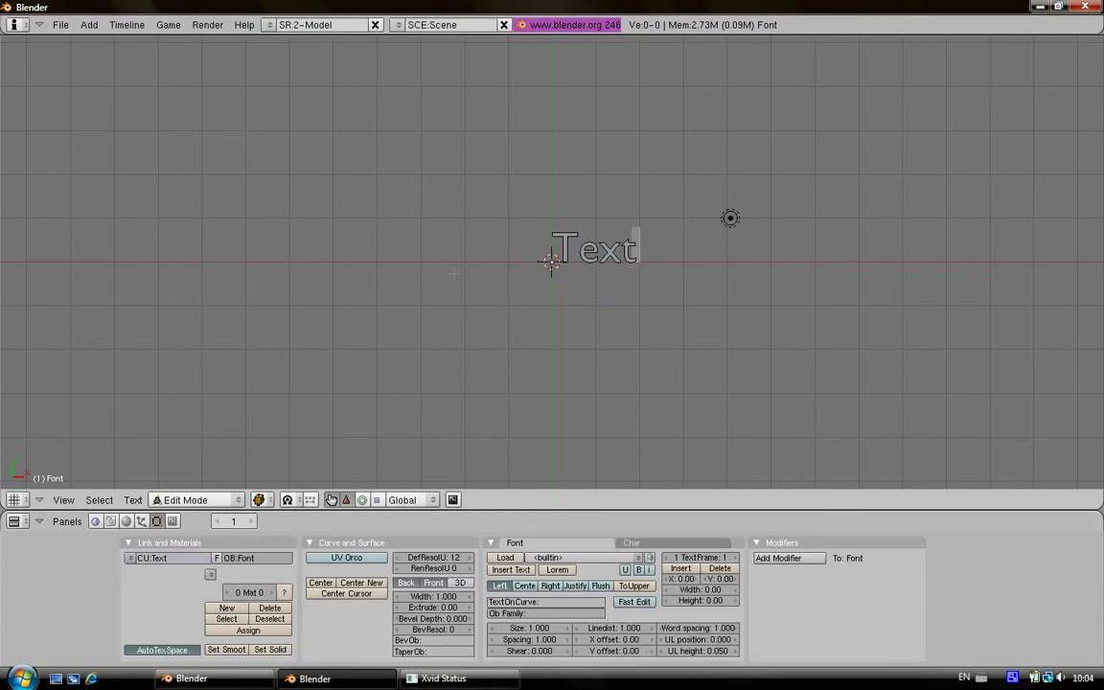
key(BackSpace)
key(BackSpace)
key(BackSpace)
key(BackSpace)
text(Th)
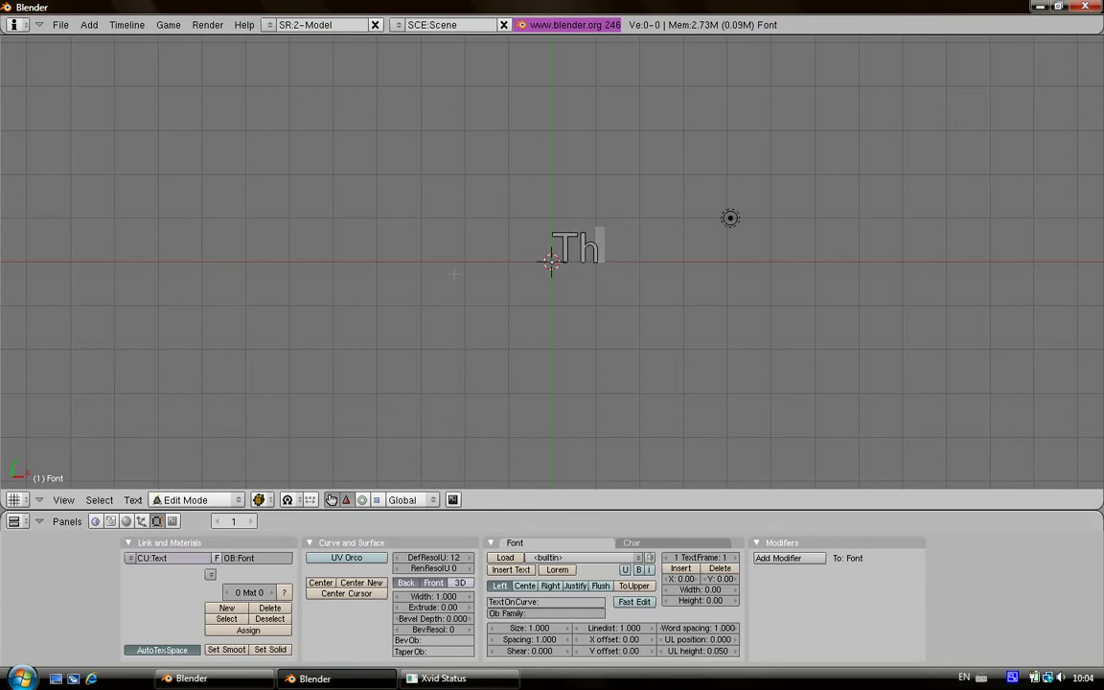
text(is is my t)
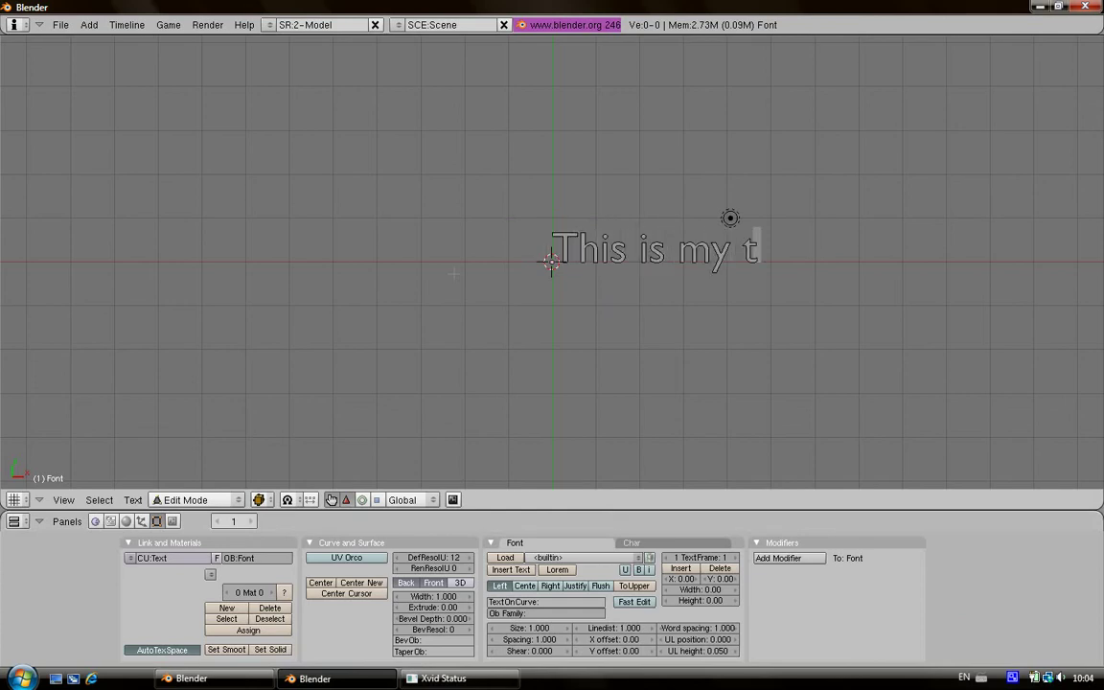
text(ext.)
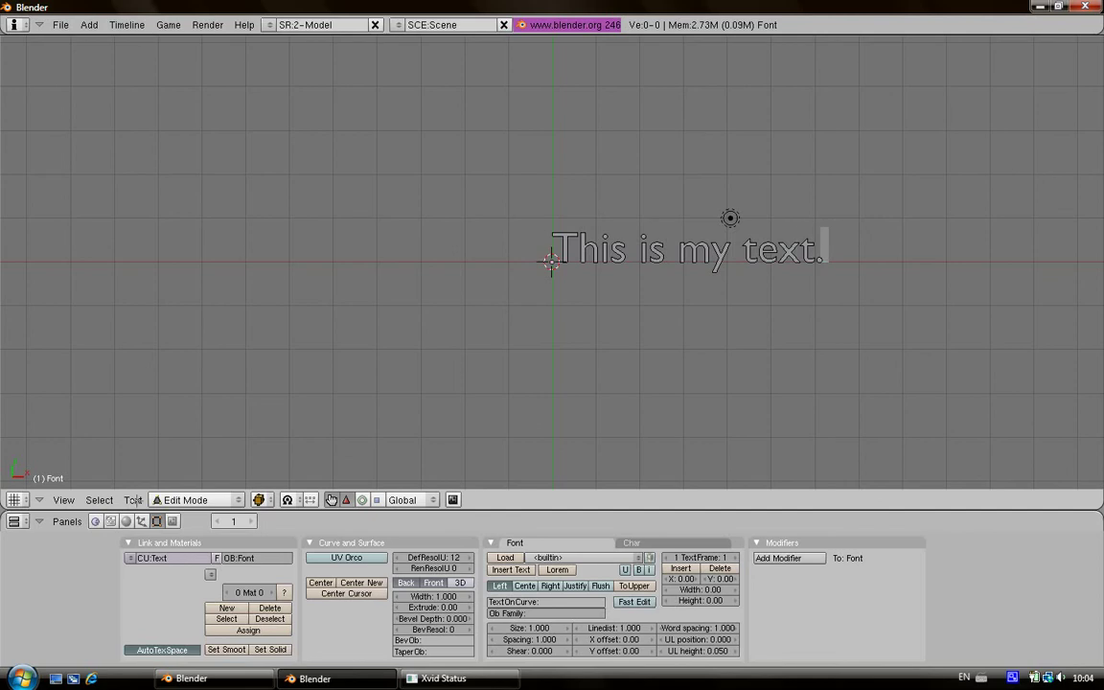
click(192, 500)
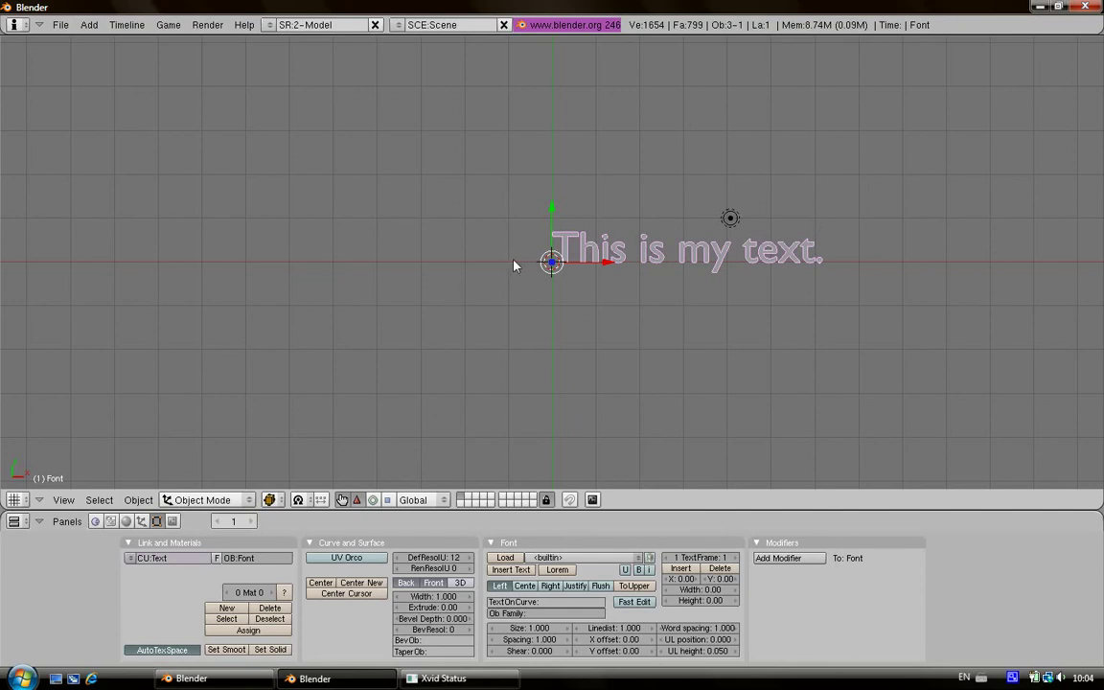
Centre the text on its origin, switch to camera view, and render a preview.
click(321, 582)
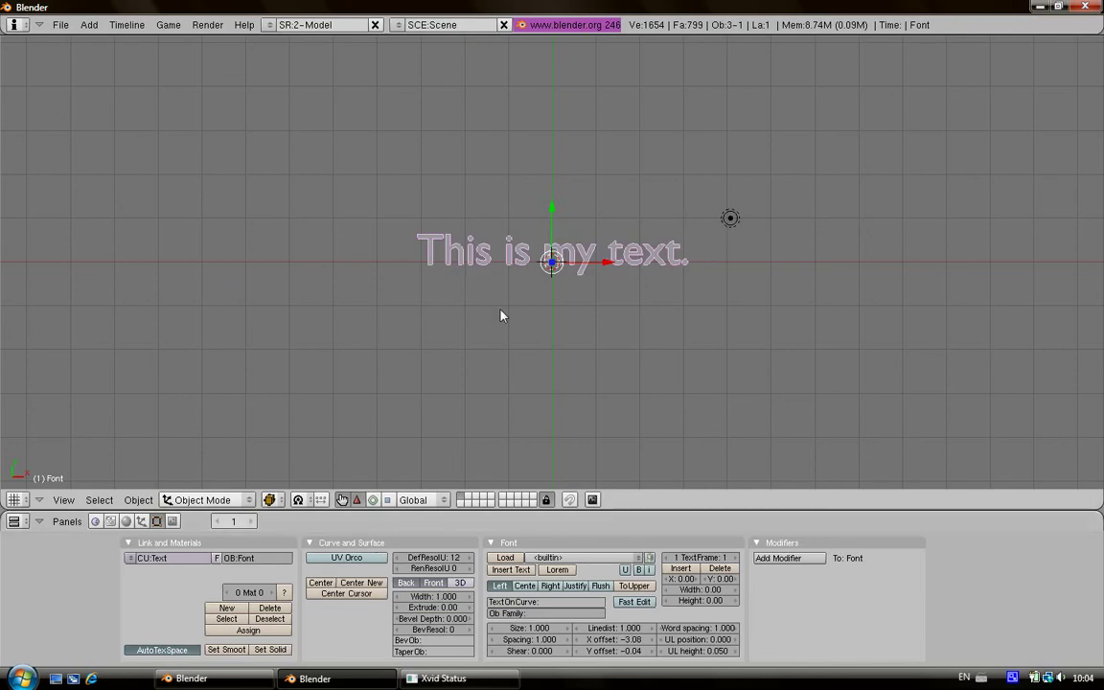
click(66, 499)
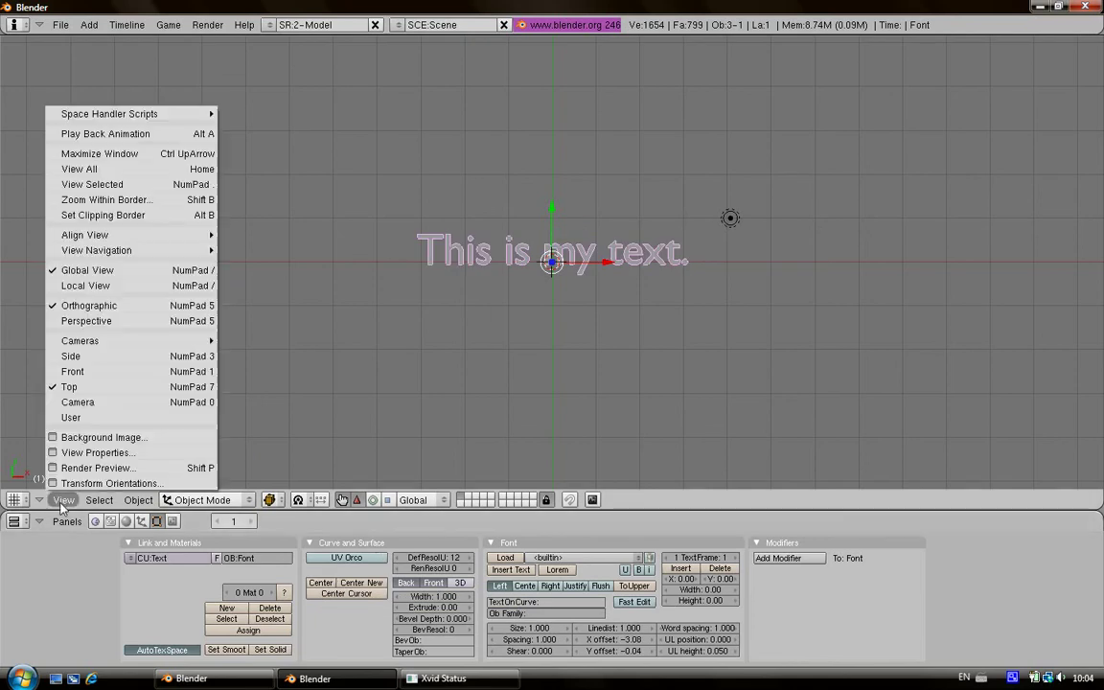
click(117, 405)
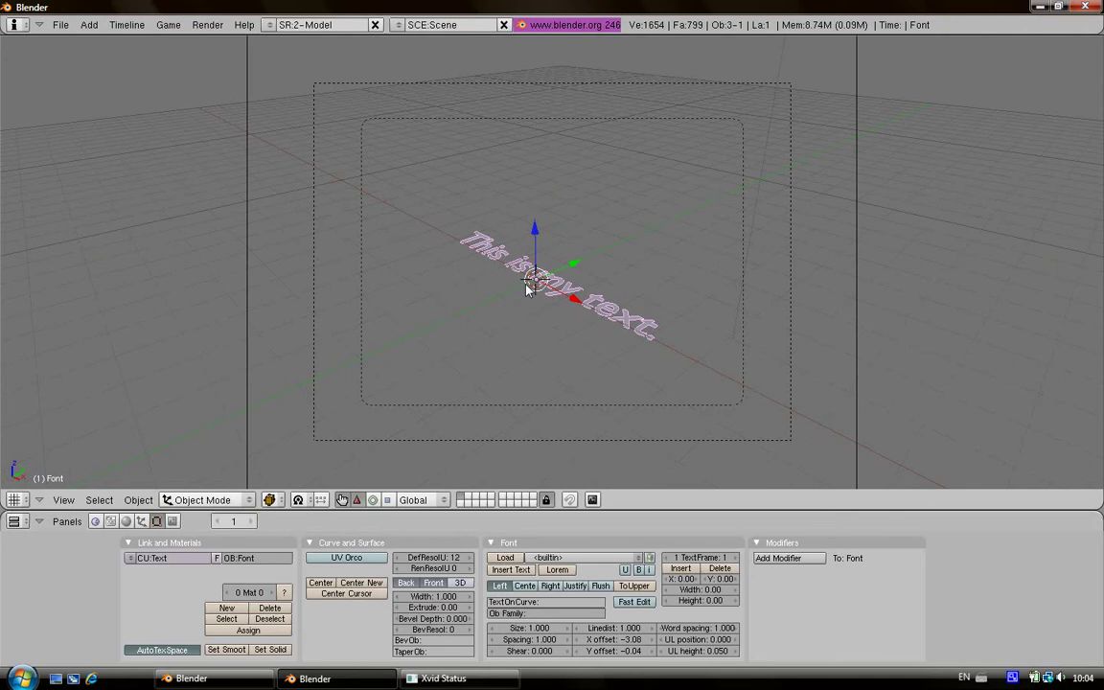
key(F12)
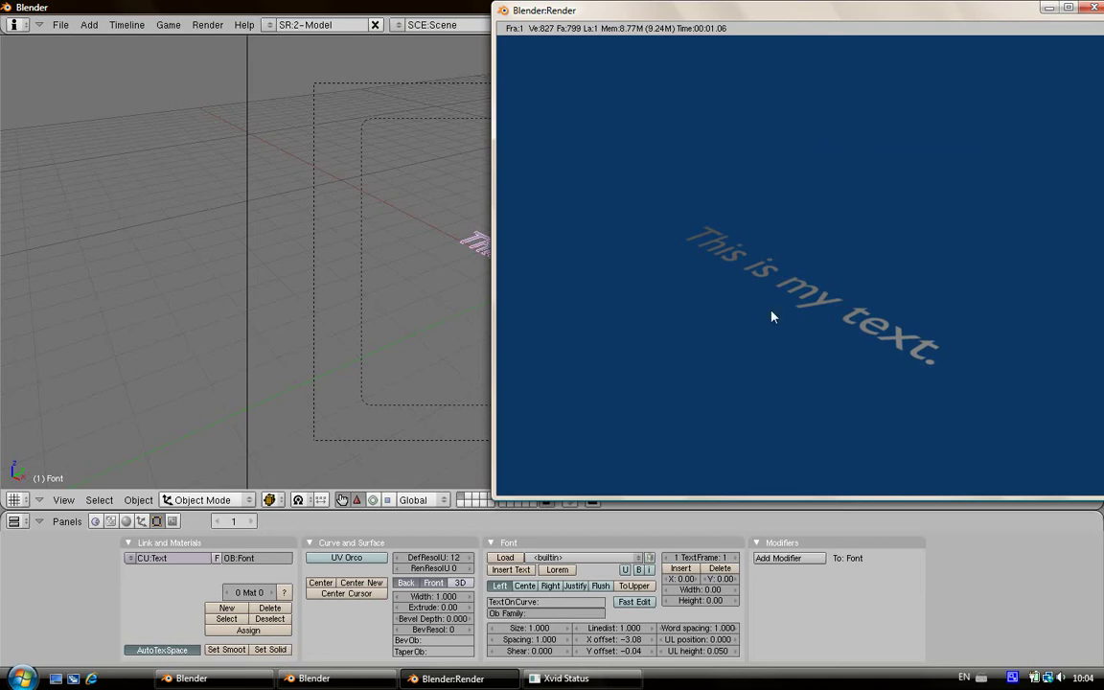
click(1094, 8)
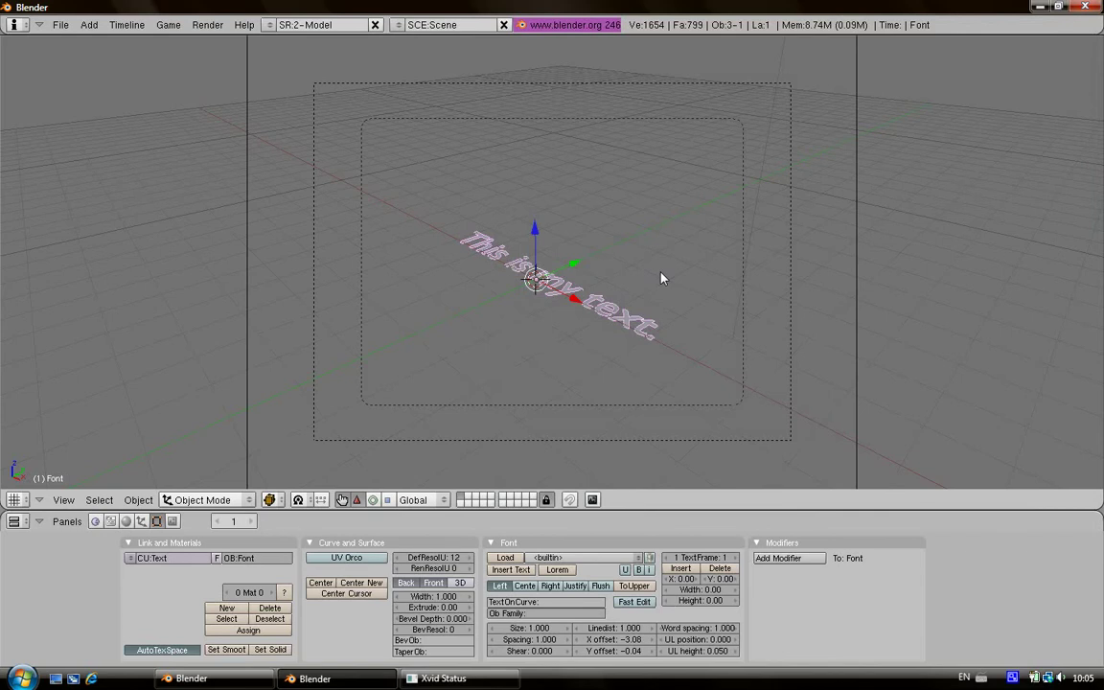
From the side view, rotate the text -90 degrees to face the camera.
click(64, 499)
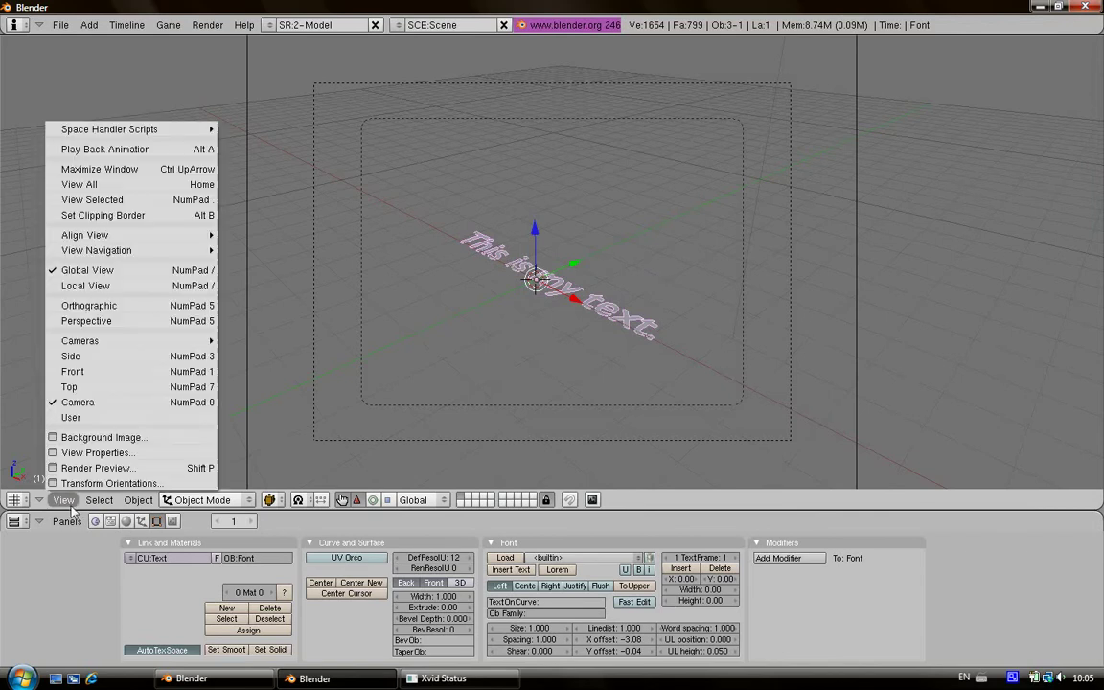
click(148, 357)
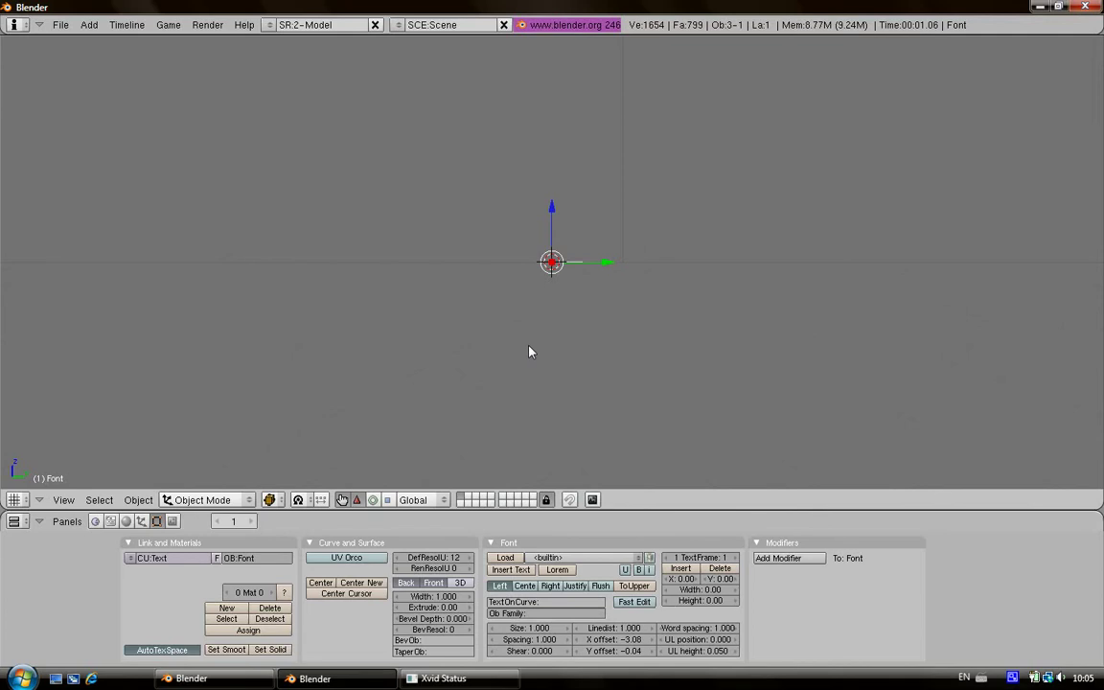
key(r)
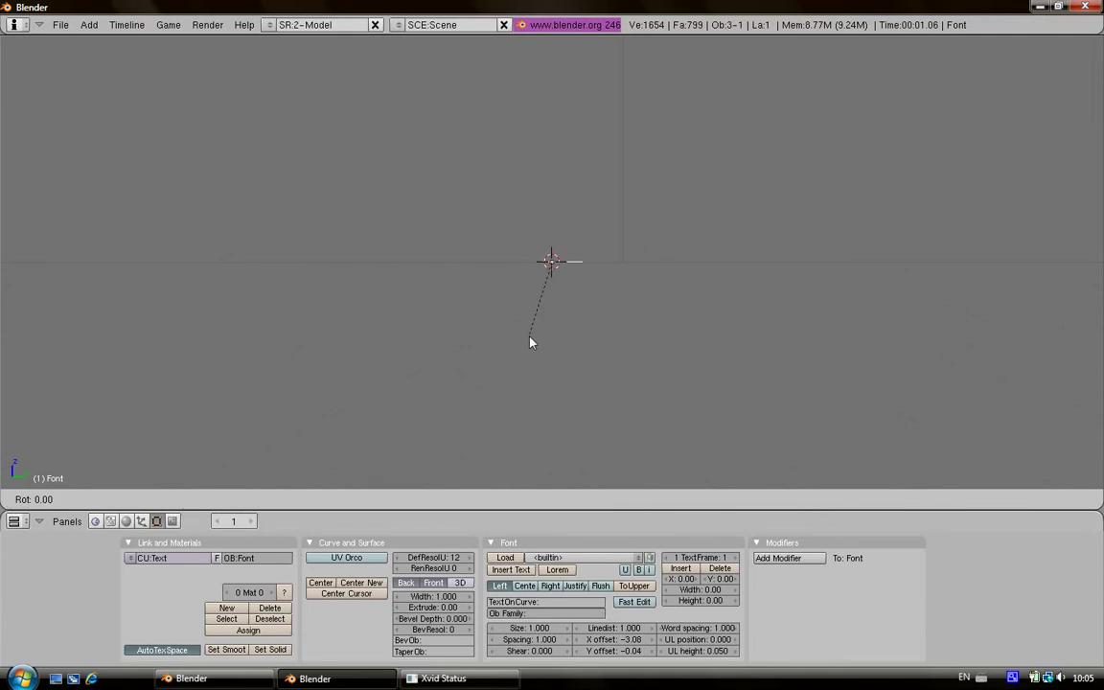
text(-90)
key(Return)
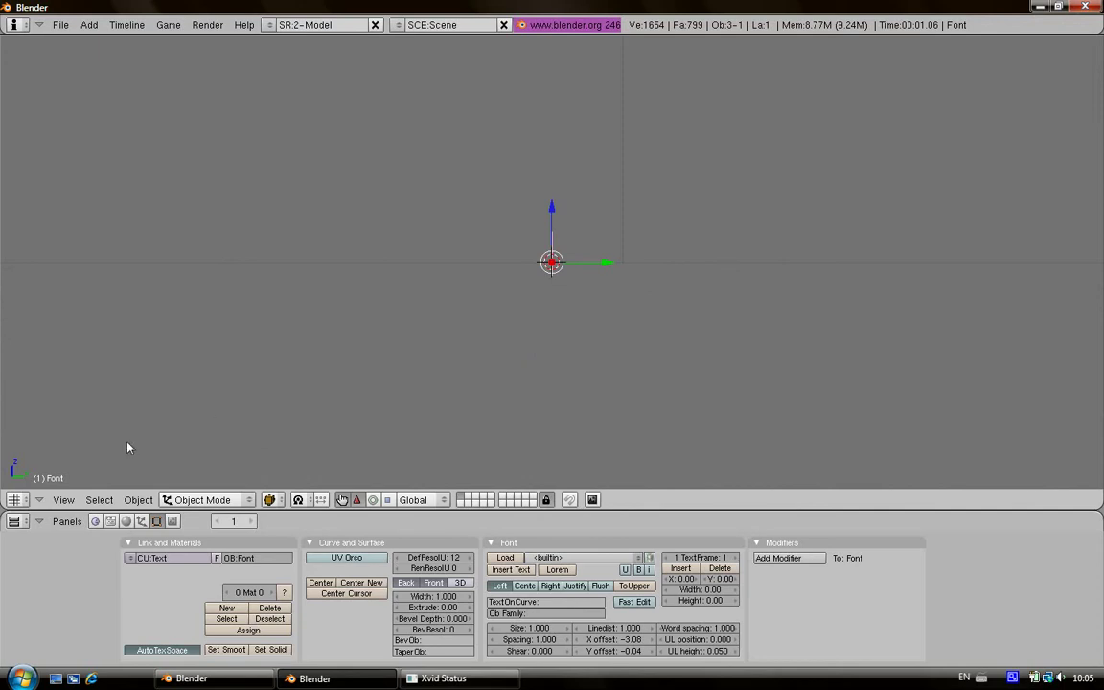
click(63, 499)
key(F12)
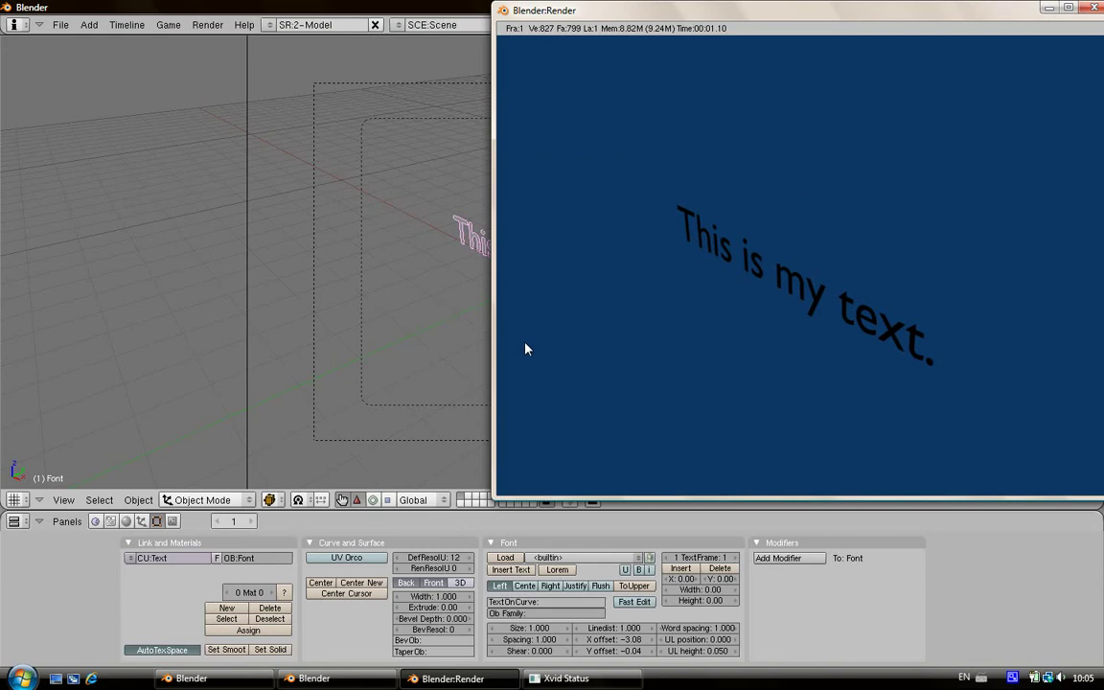
key(Escape)
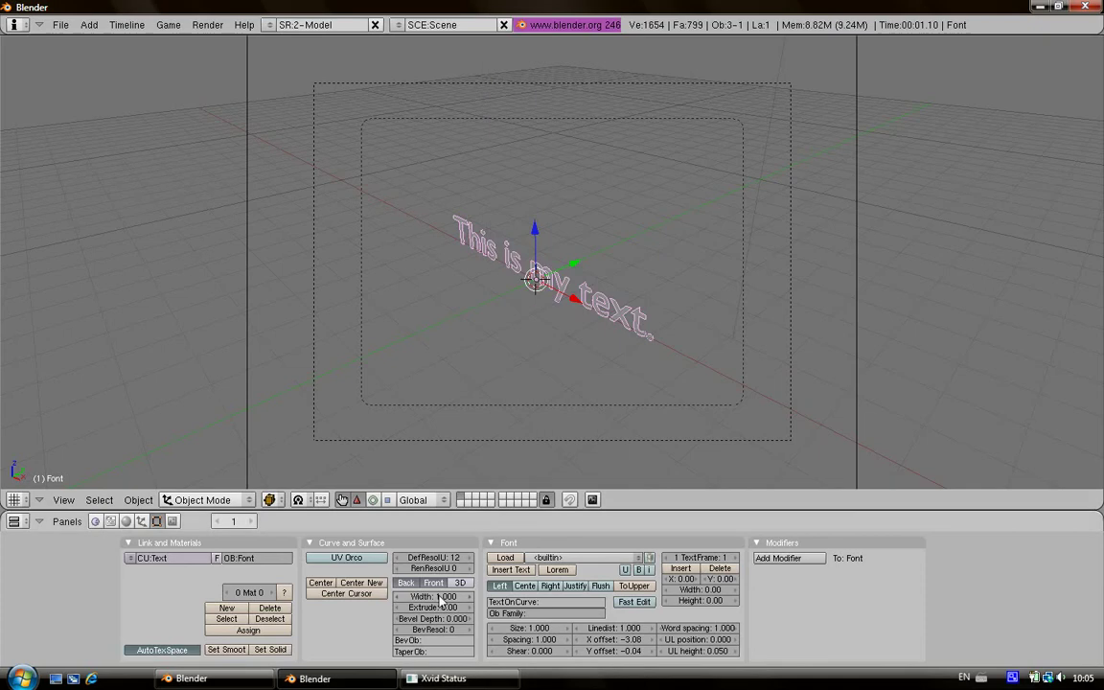
Turn off the text's back fill and set its Extrude depth to 0.10.
click(405, 584)
click(469, 608)
click(470, 608)
click(470, 608)
click(469, 608)
click(470, 608)
click(469, 608)
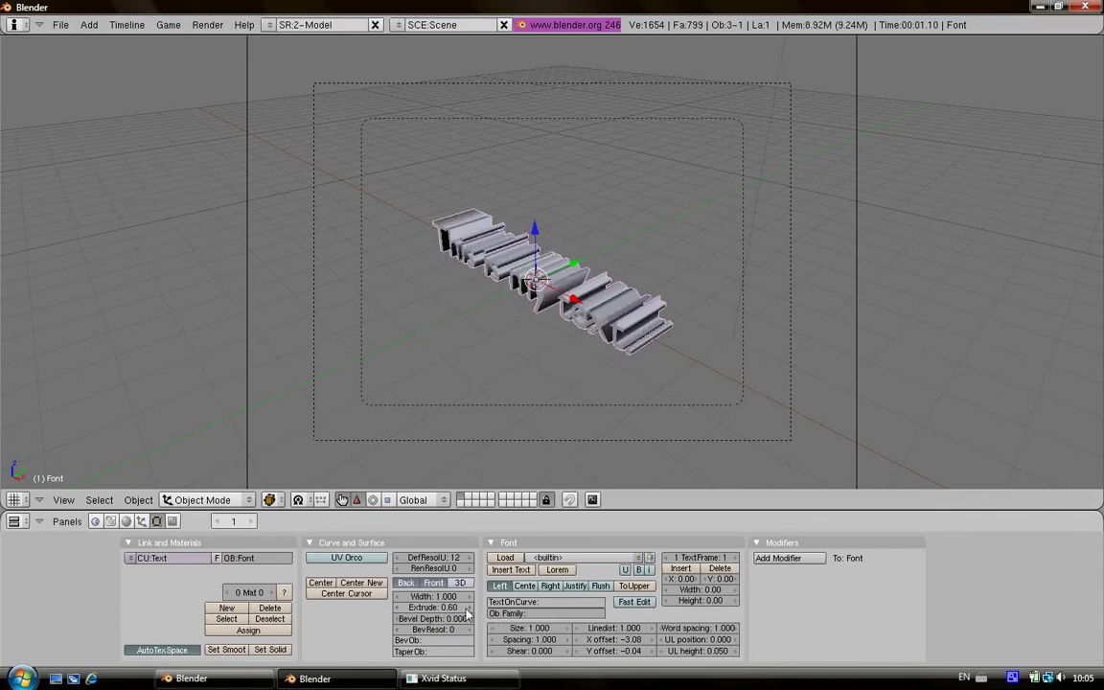
click(396, 607)
click(396, 608)
click(395, 608)
click(396, 607)
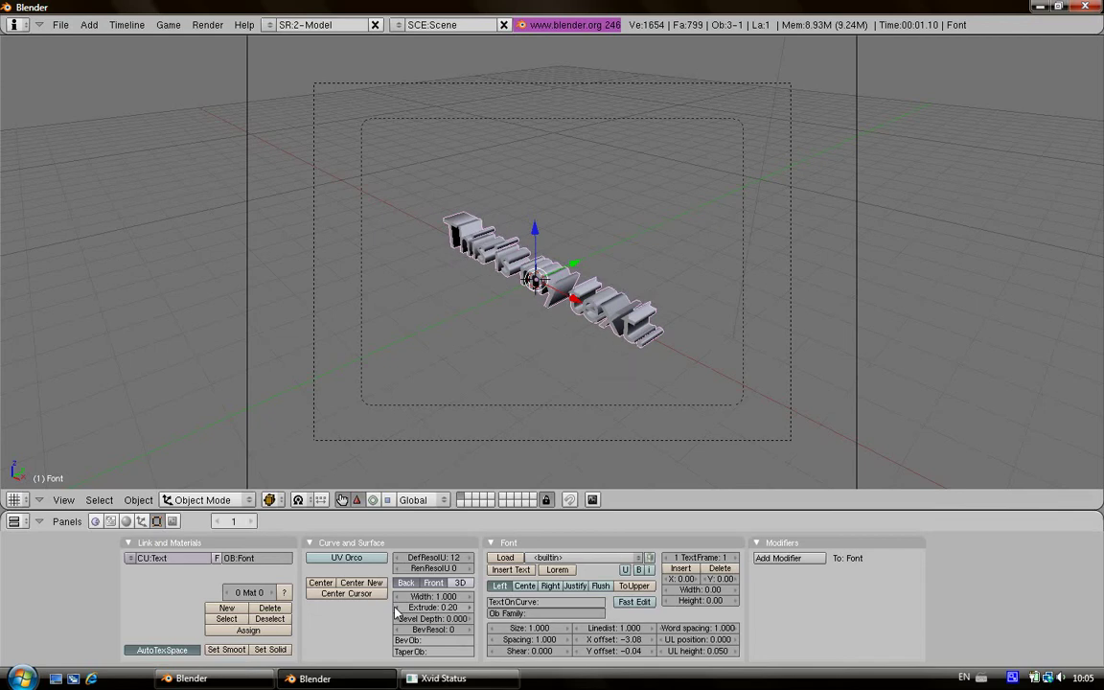
click(395, 610)
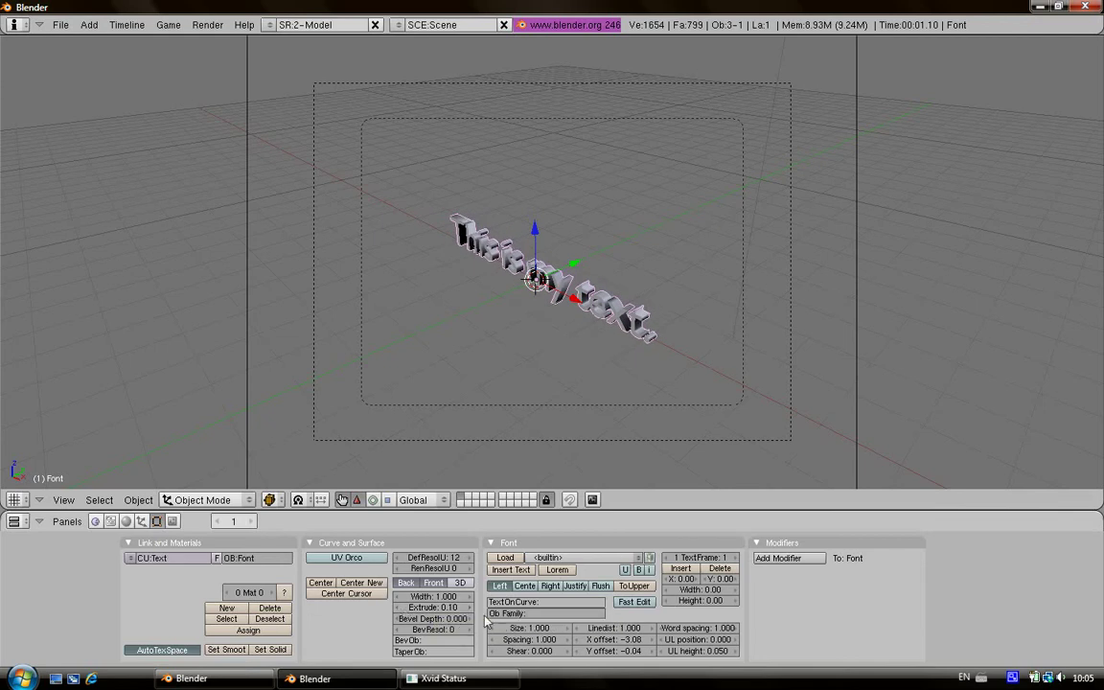
Zoom and orbit the viewport for a close perspective look at the extruded letters.
scroll(607, 349, up, 3)
scroll(606, 349, down, 2)
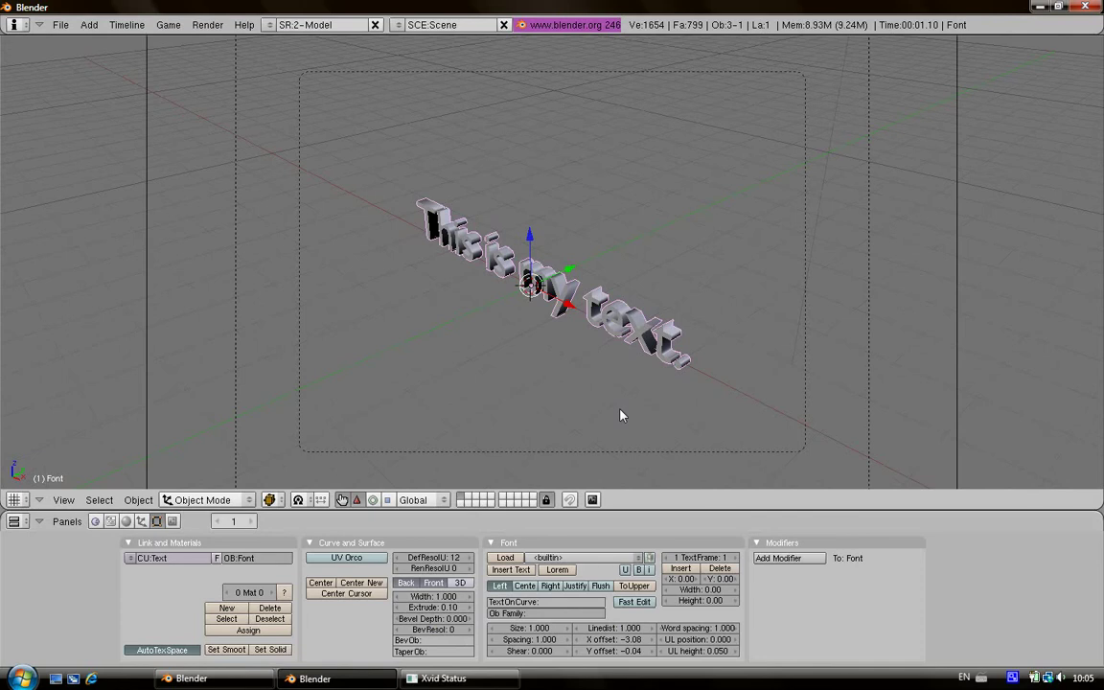
middle_drag(622, 415, 645, 386)
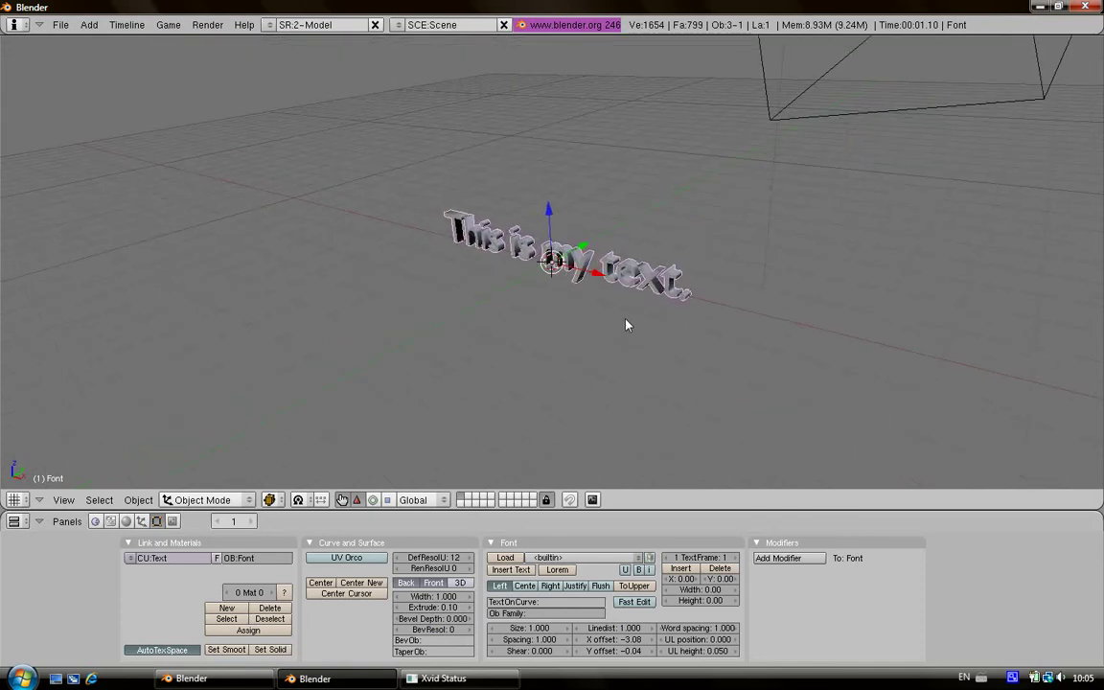
scroll(625, 325, up, 4)
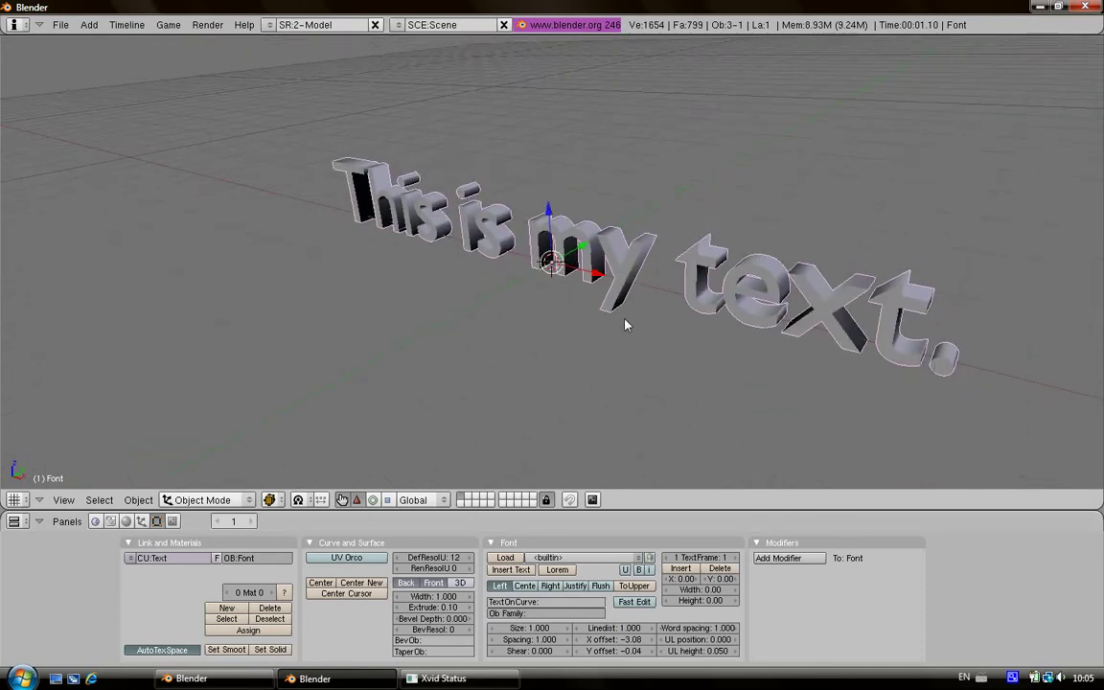
scroll(625, 325, up, 2)
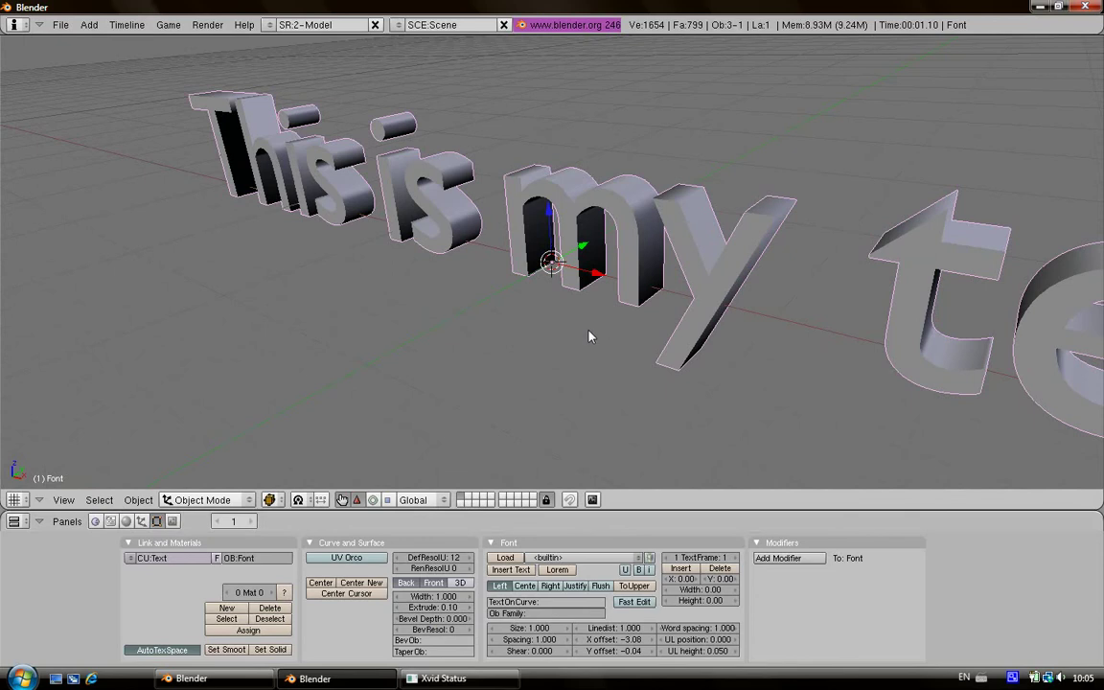
mouse_move(648, 315)
middle_down()
mouse_move(613, 326)
mouse_move(661, 315)
middle_up()
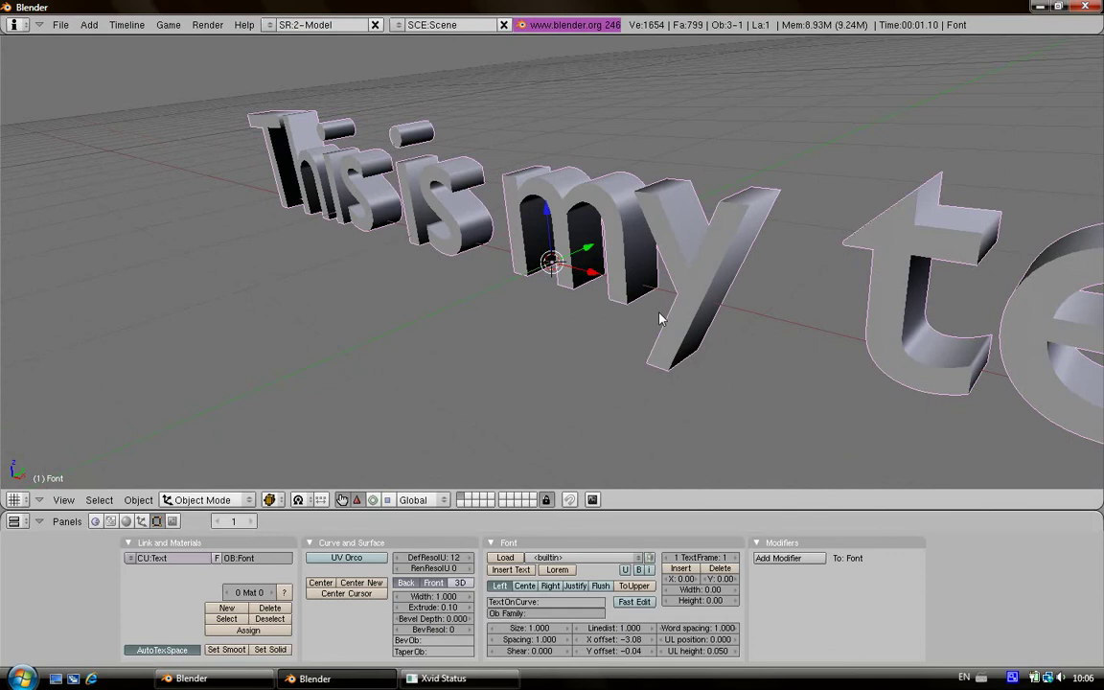
Set the text's Bevel Depth to 0.020.
click(468, 621)
click(467, 620)
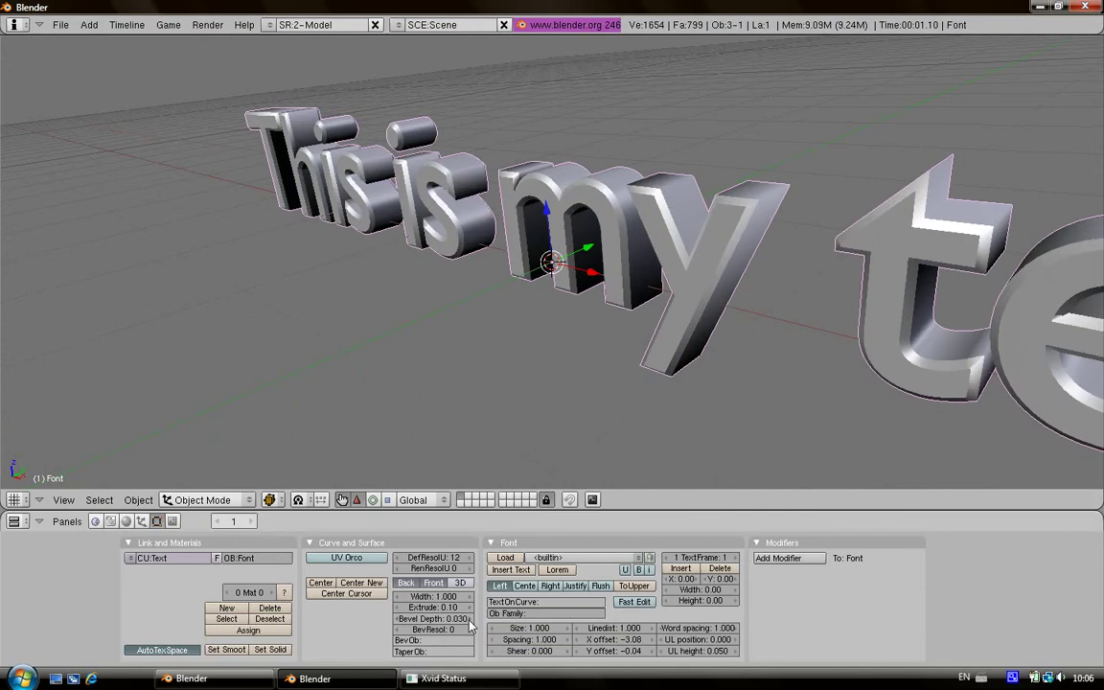
click(468, 620)
click(469, 620)
click(469, 620)
click(469, 620)
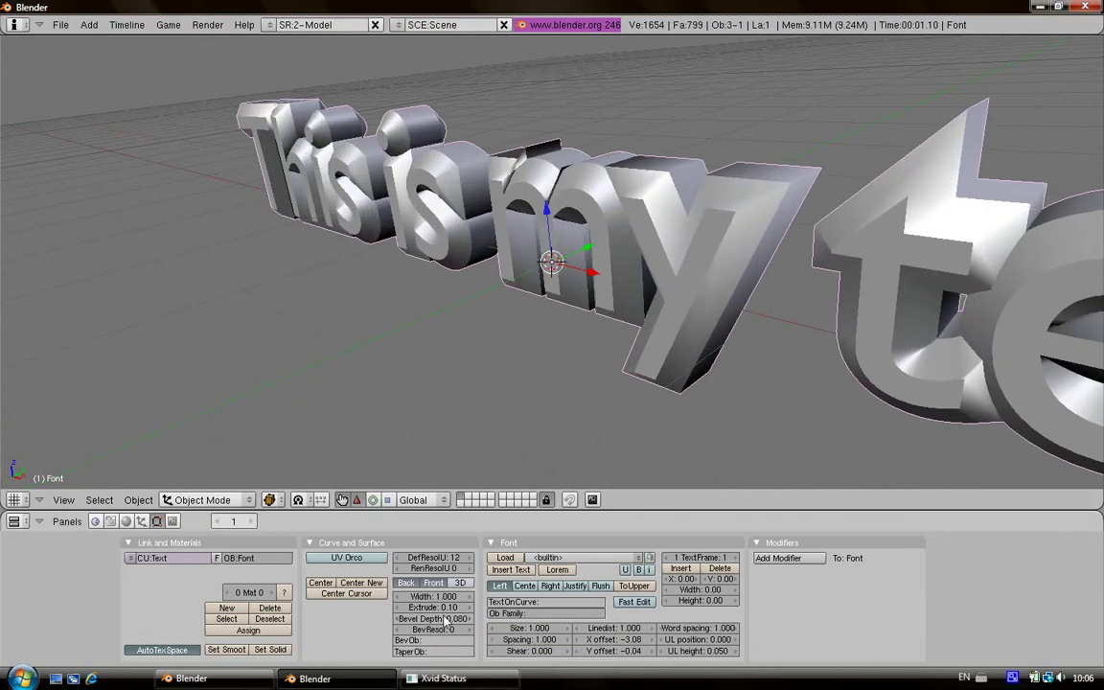
click(402, 620)
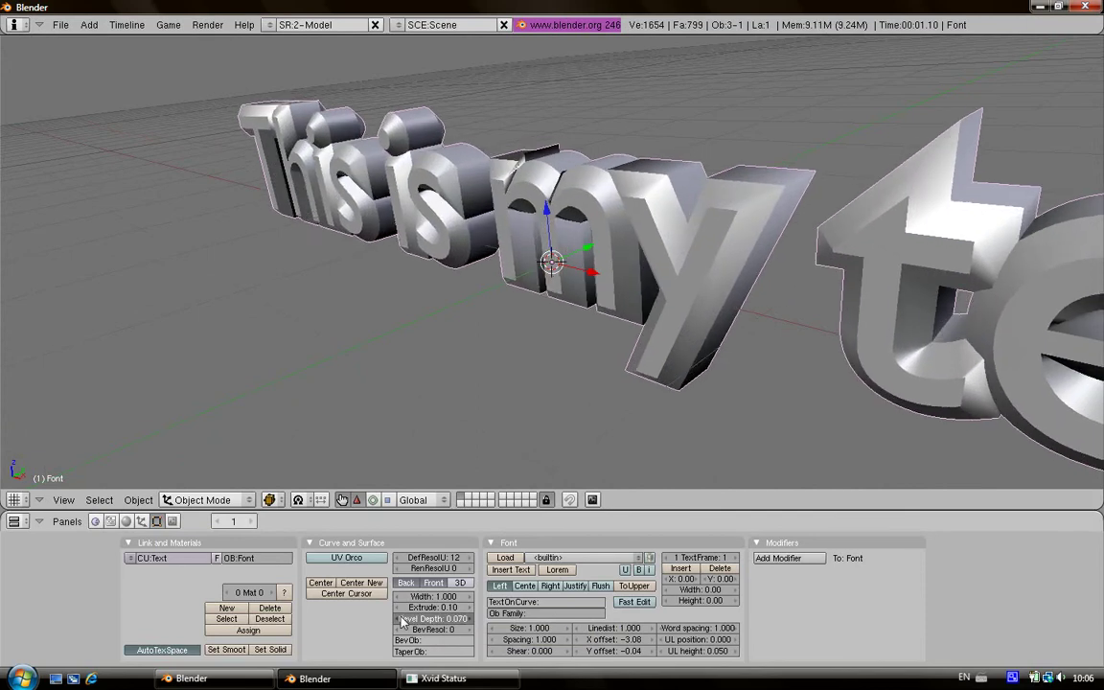
click(402, 620)
click(401, 621)
click(402, 620)
click(402, 621)
click(402, 620)
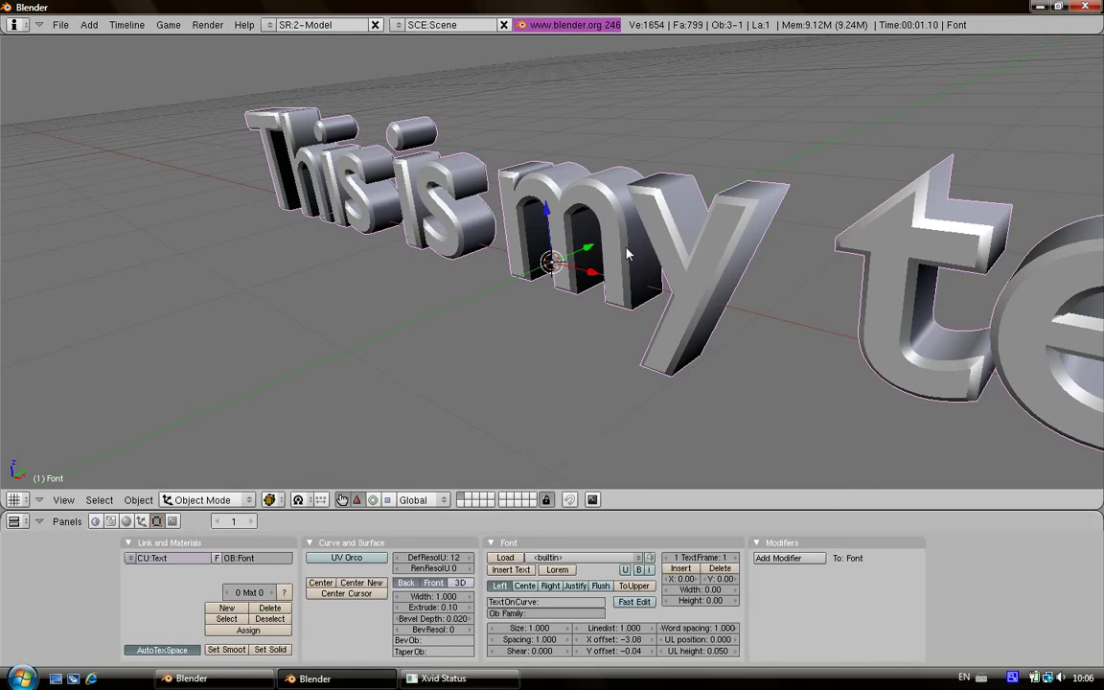
Raise BevResol to 32 for smoothly rounded edges.
scroll(628, 251, up, 3)
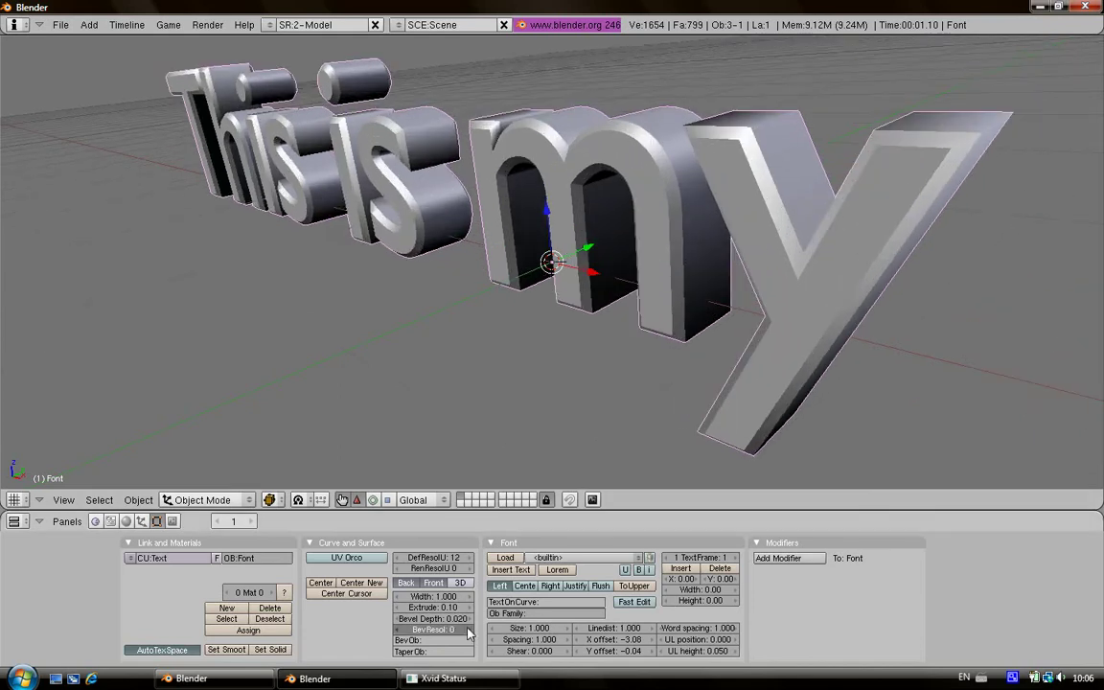
ctrl+scroll(468, 634, up, 8)
ctrl+scroll(469, 634, up, 10)
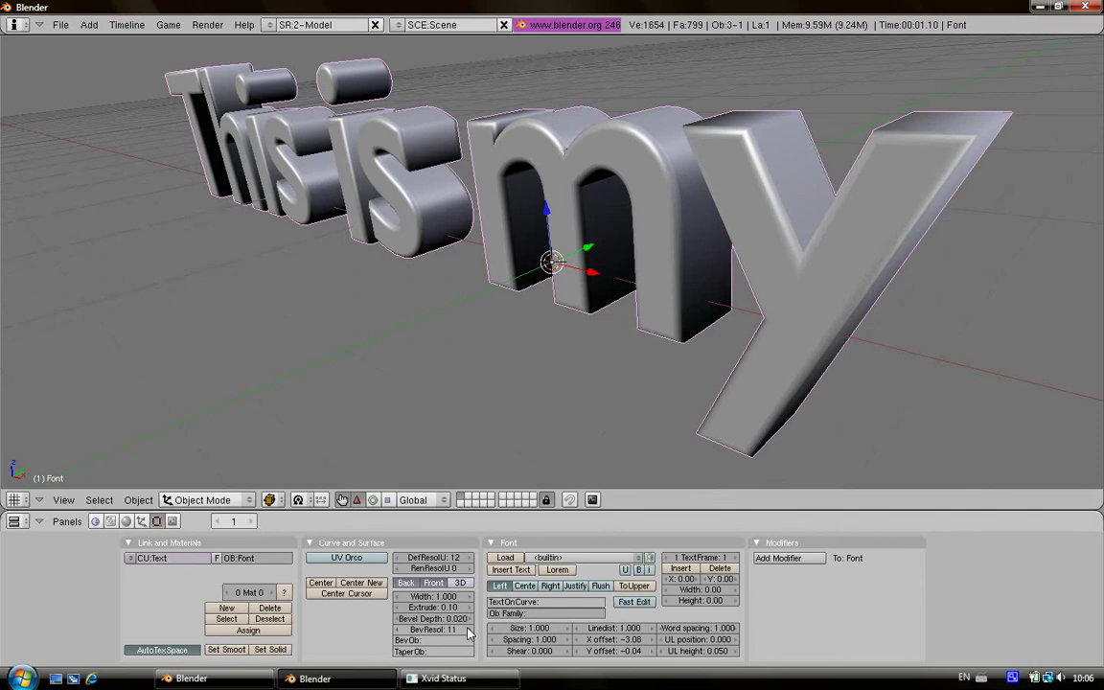
ctrl+scroll(469, 633, up, 14)
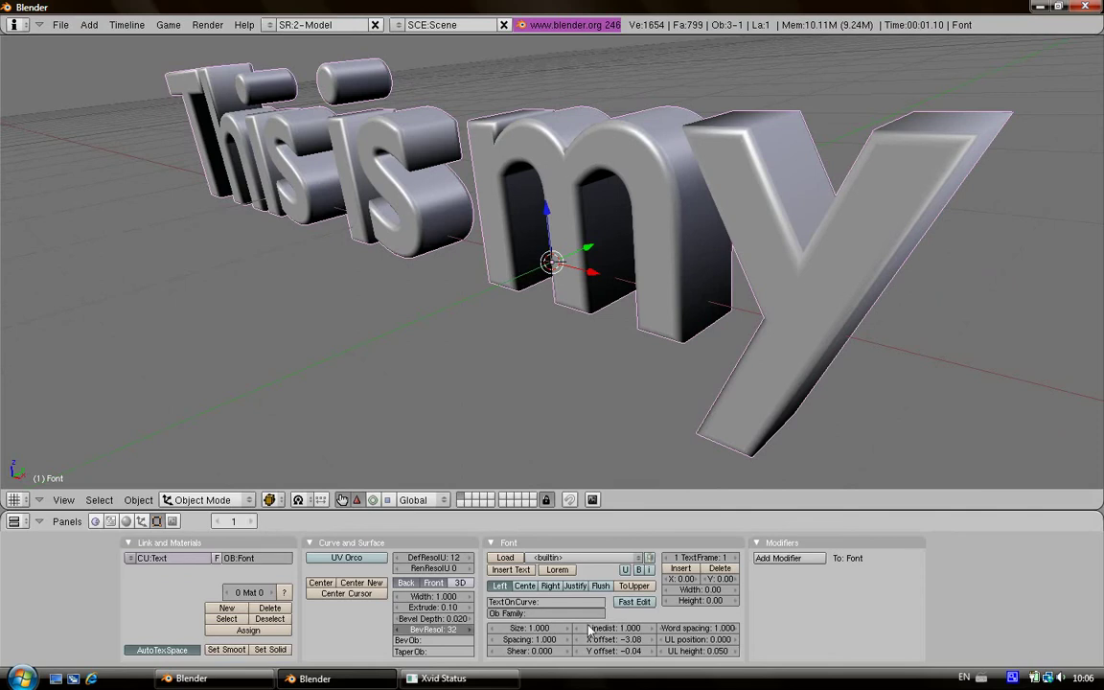
scroll(814, 250, down, 8)
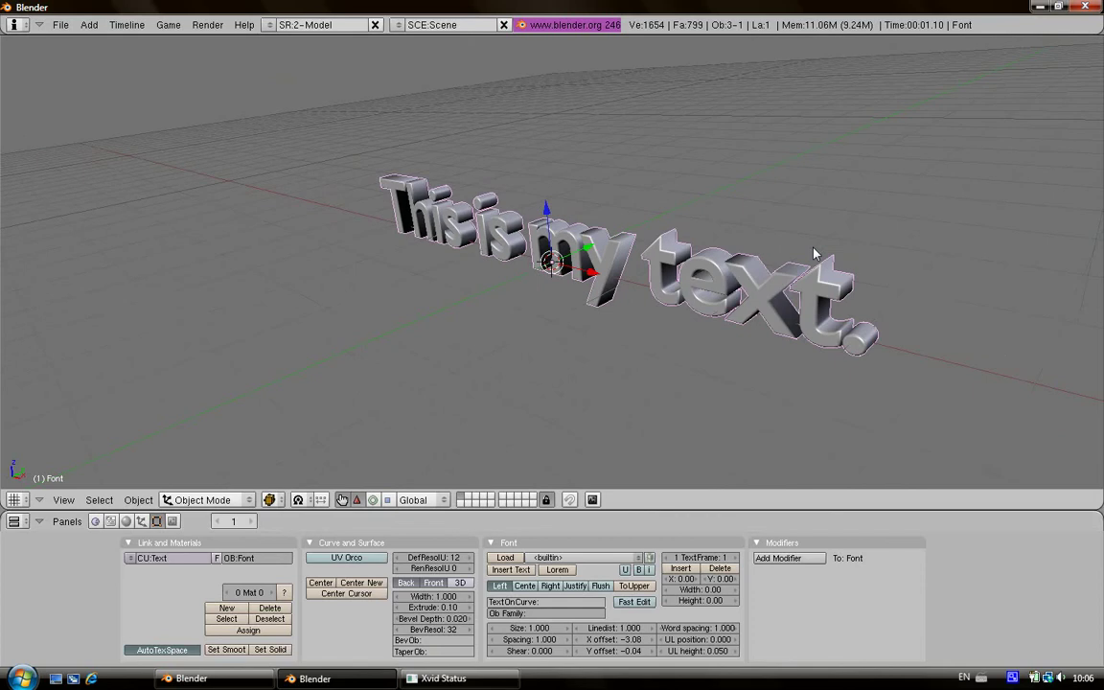
Render a test image from the camera view, then close the render window.
key(KP_0)
key(F12)
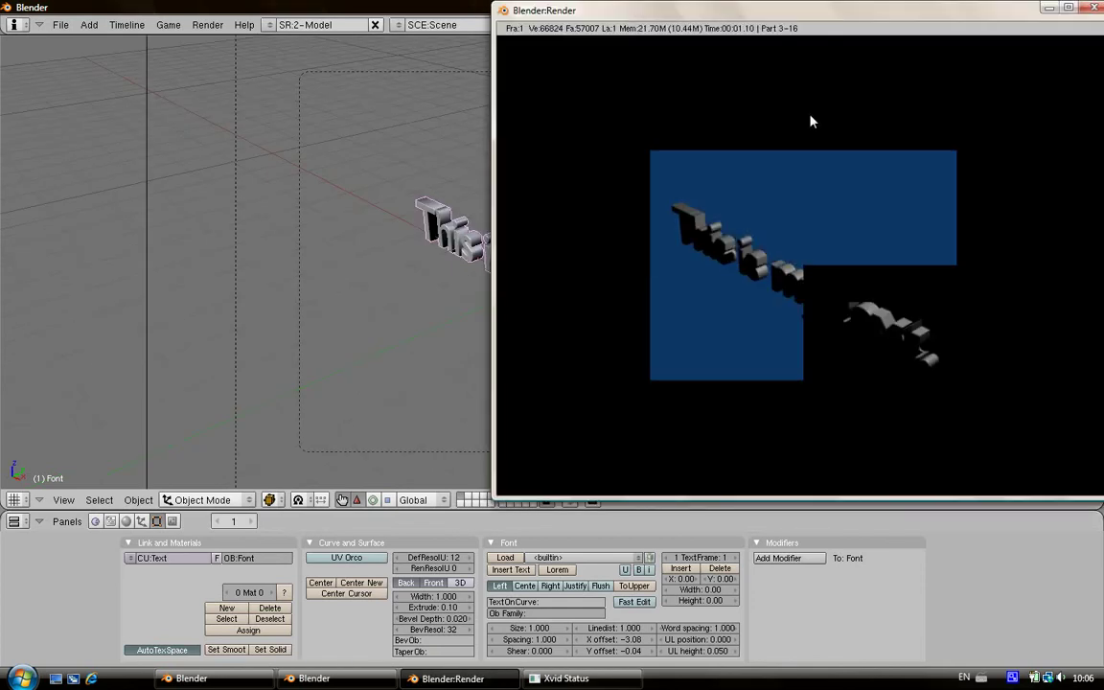
click(1095, 7)
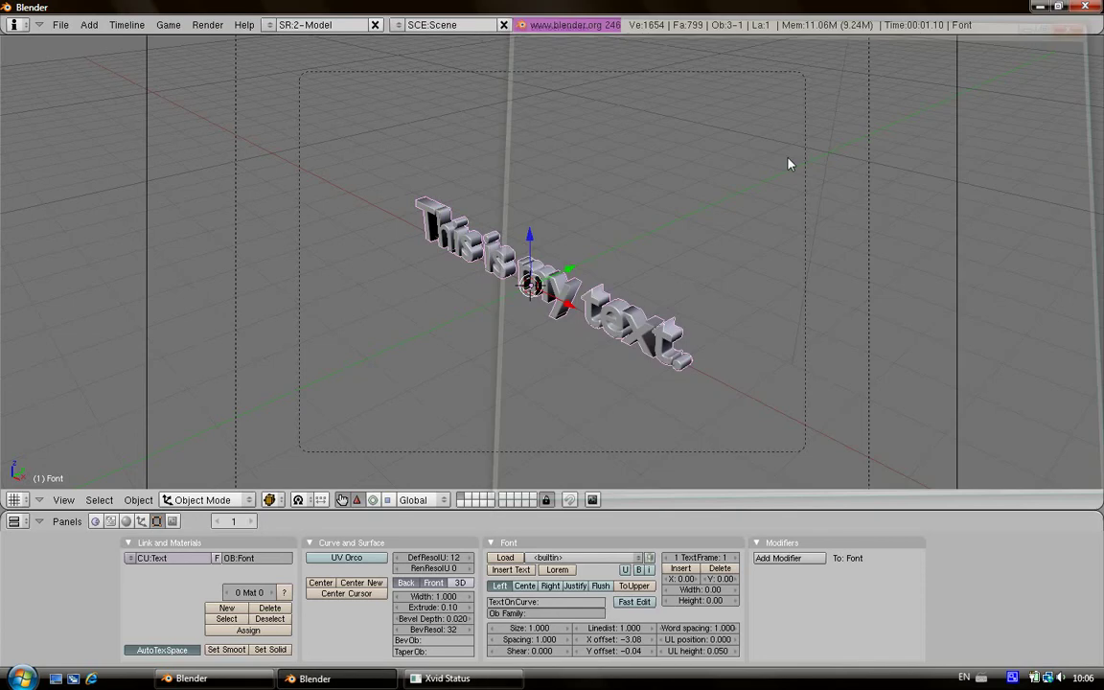
scroll(709, 142, down, 2)
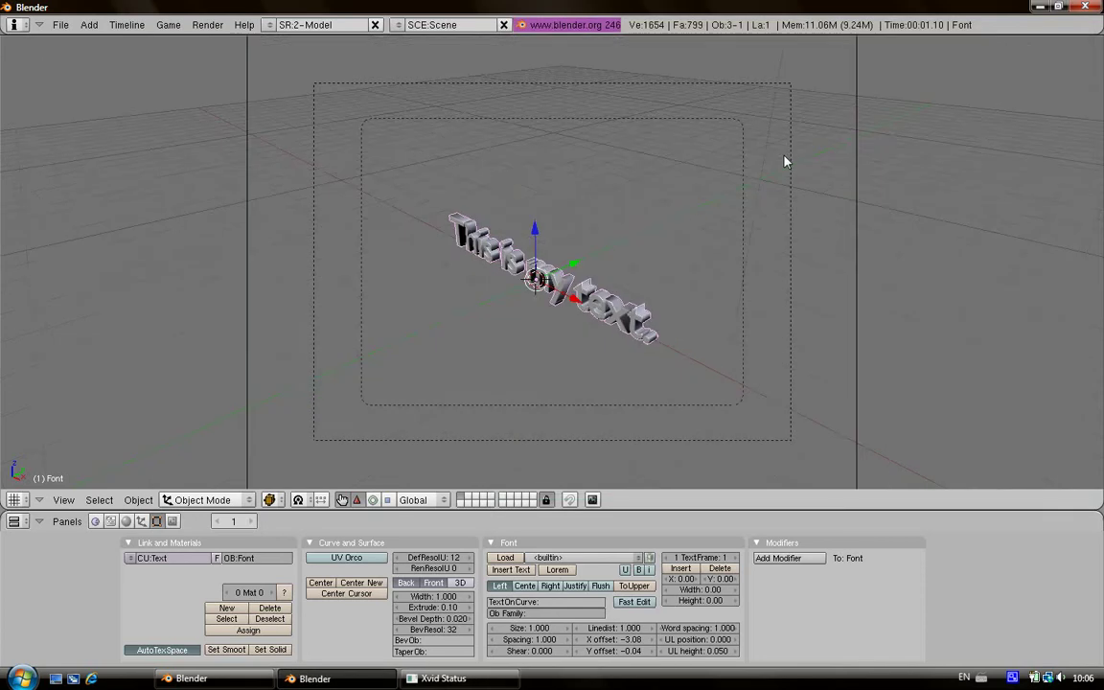
Move the lamp up near the top of the camera frame and render to check lighting.
right_click(700, 80)
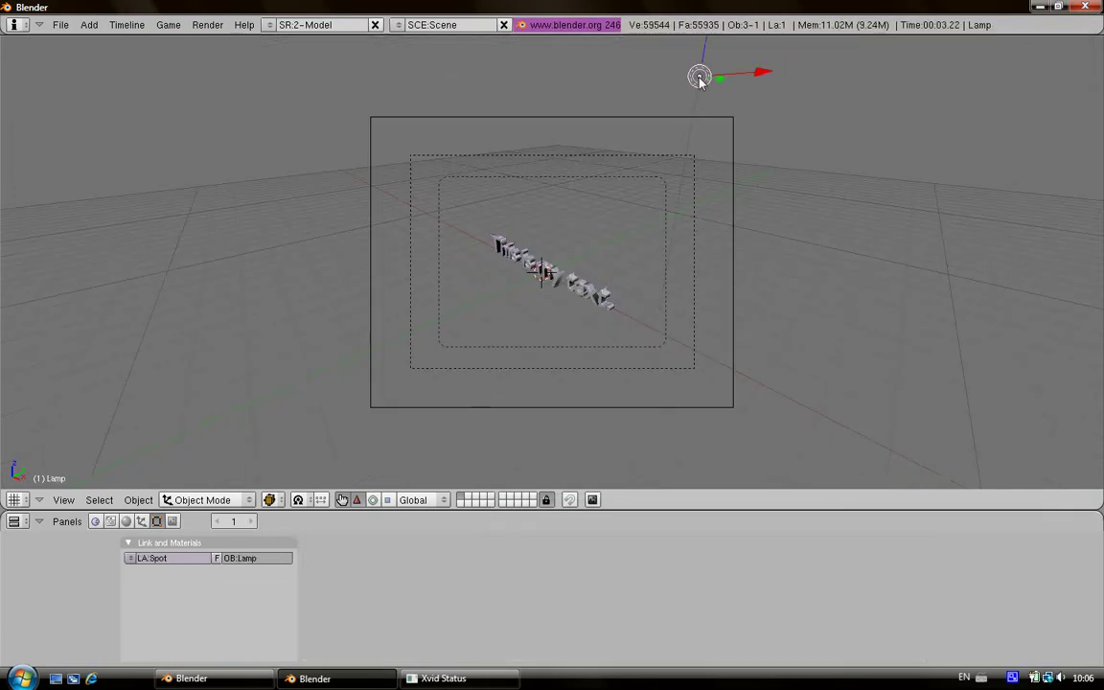
key(g)
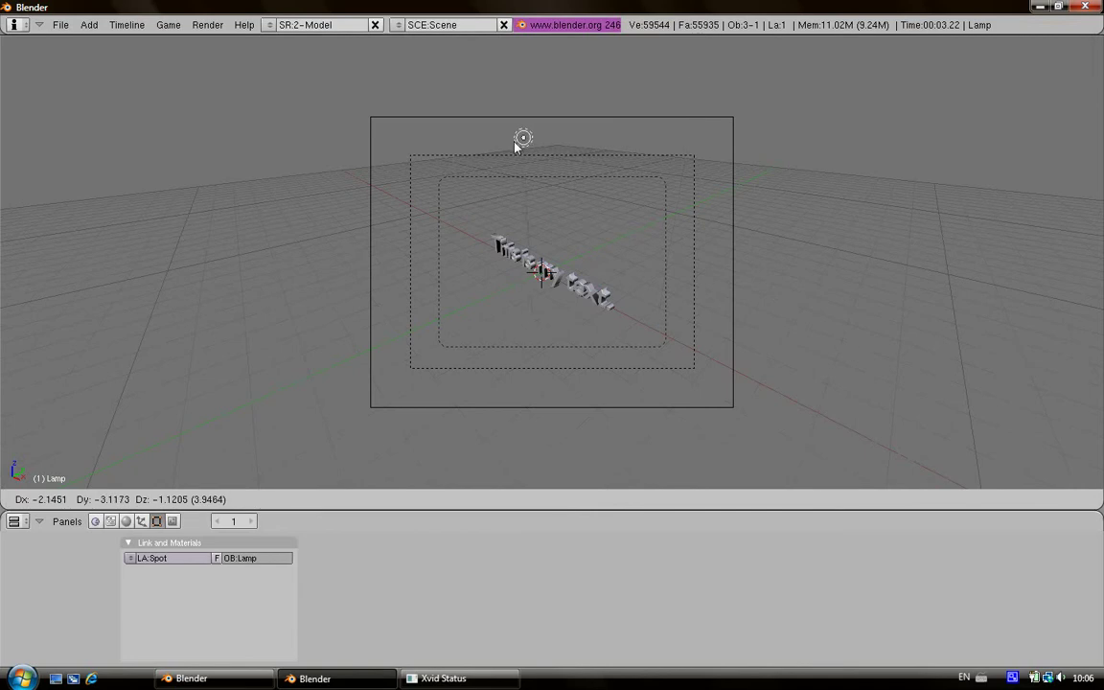
click(436, 163)
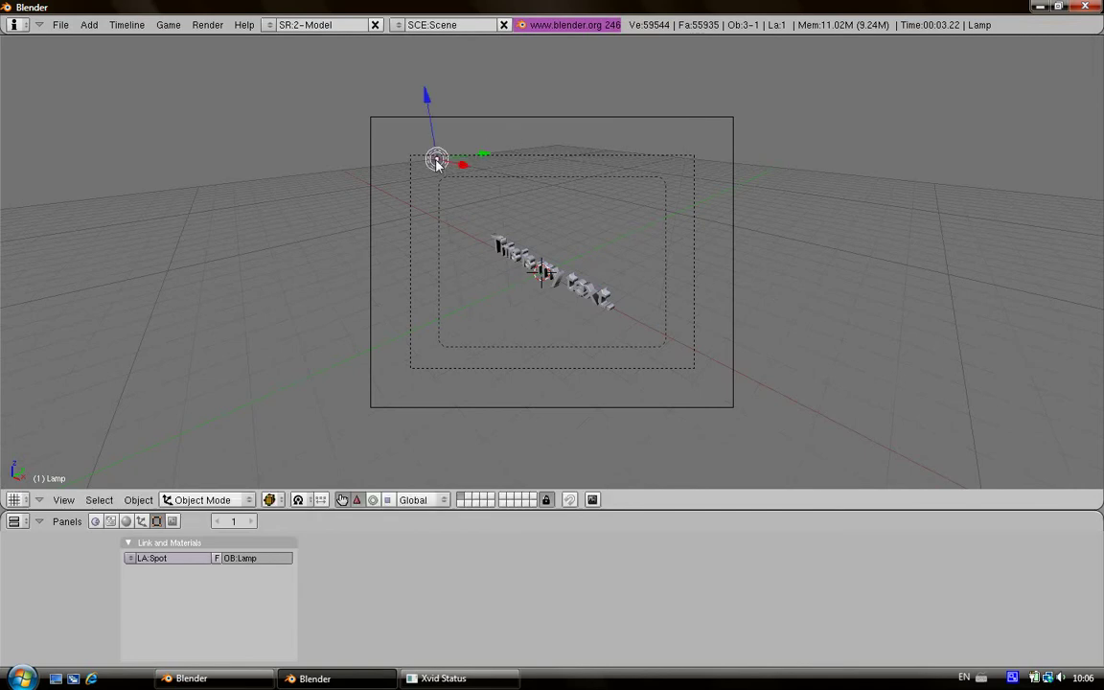
key(F12)
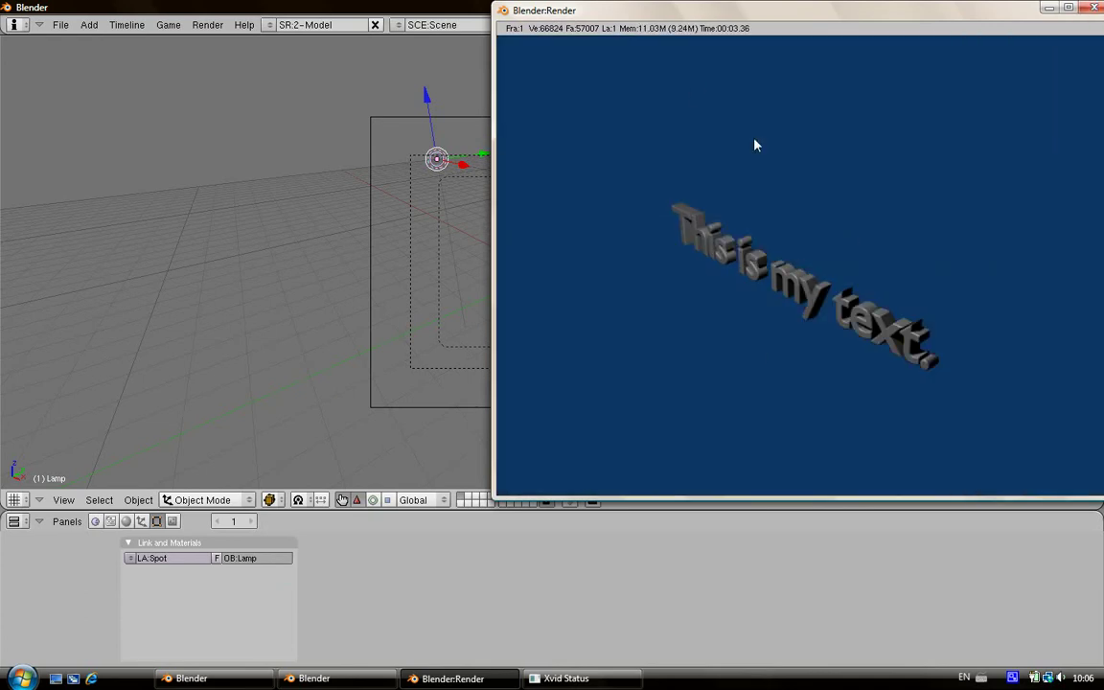
click(1093, 7)
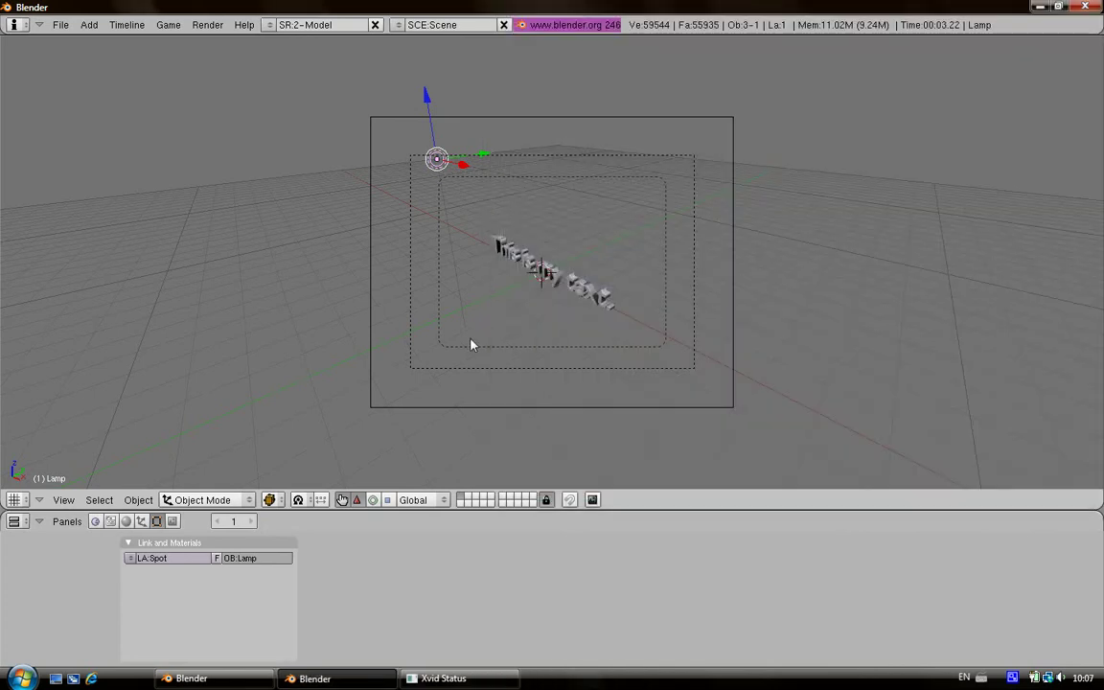
key(KP_0)
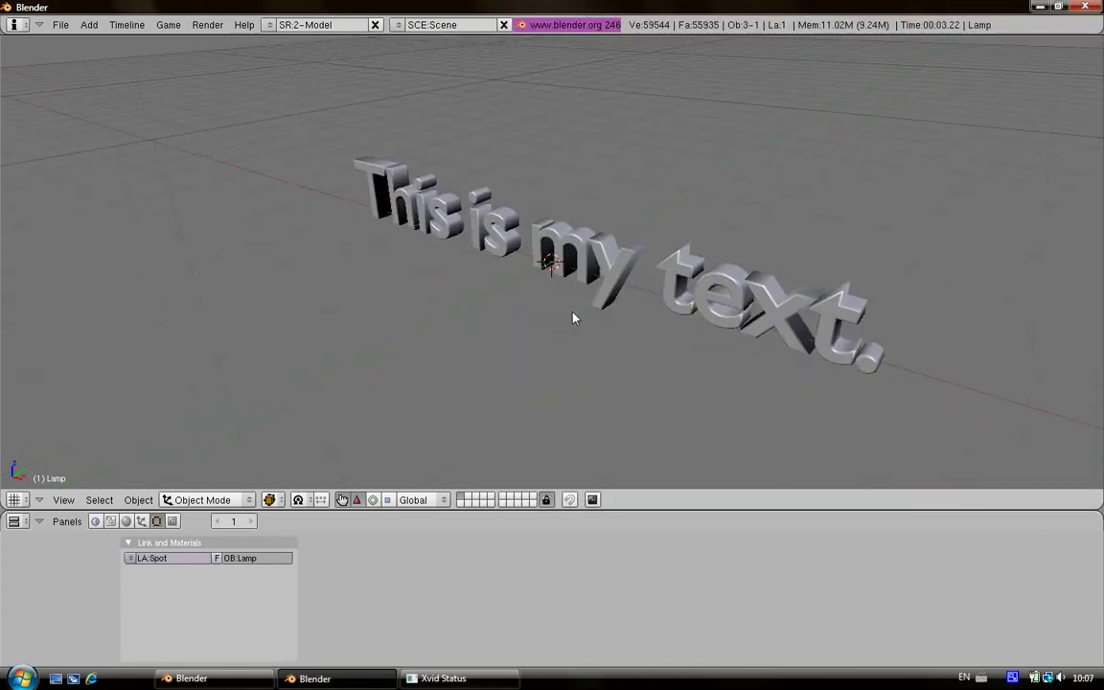
Lower the camera along its vertical axis and re-aim it at the text in fly mode.
scroll(543, 300, down, 5)
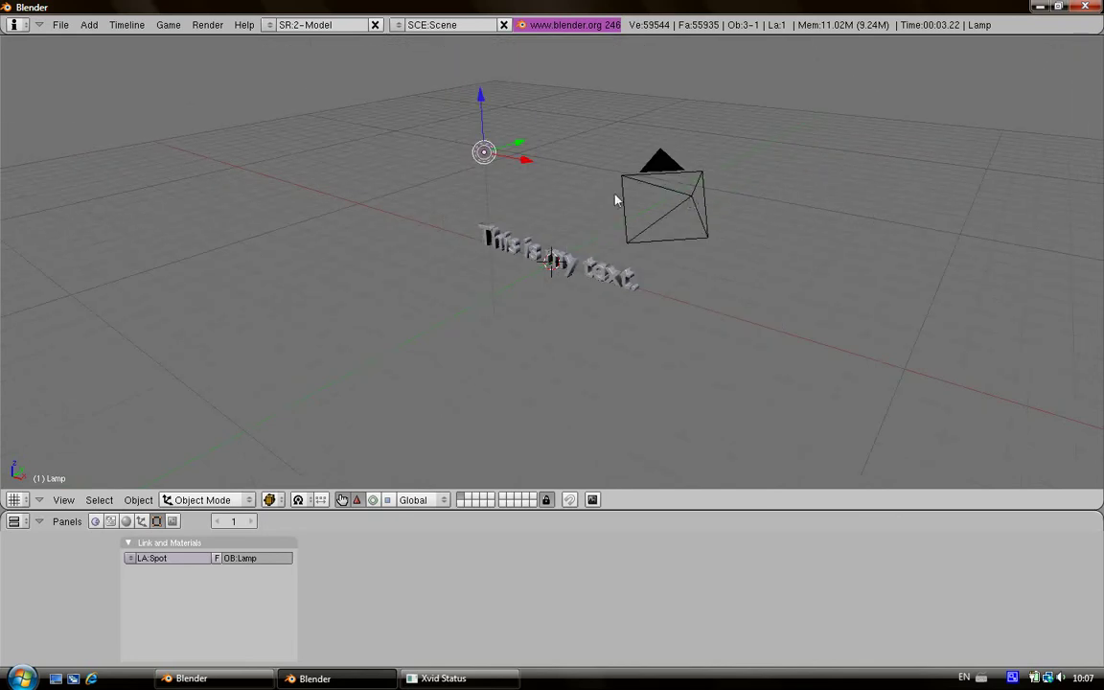
right_click(691, 202)
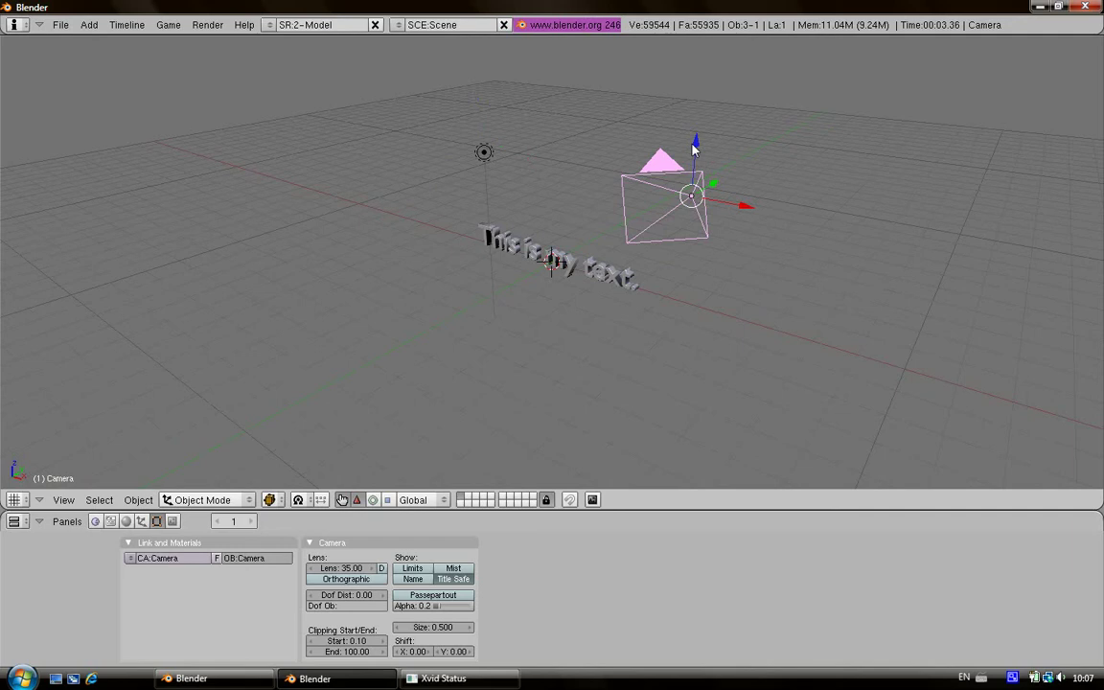
drag(695, 144, 436, 326)
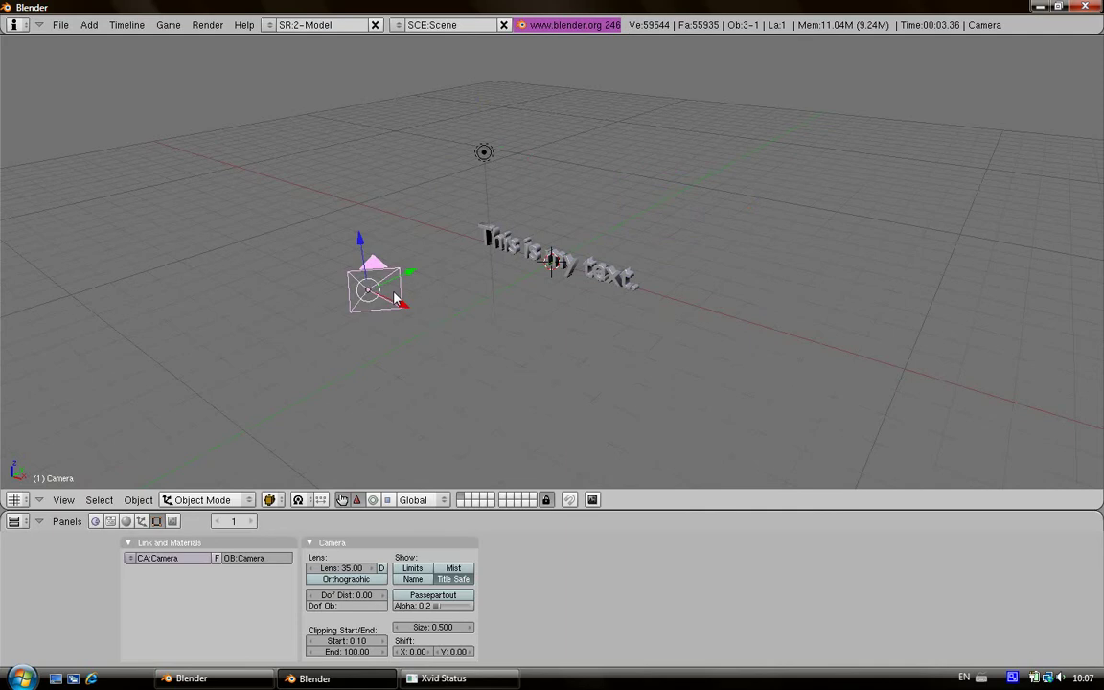
key(KP_0)
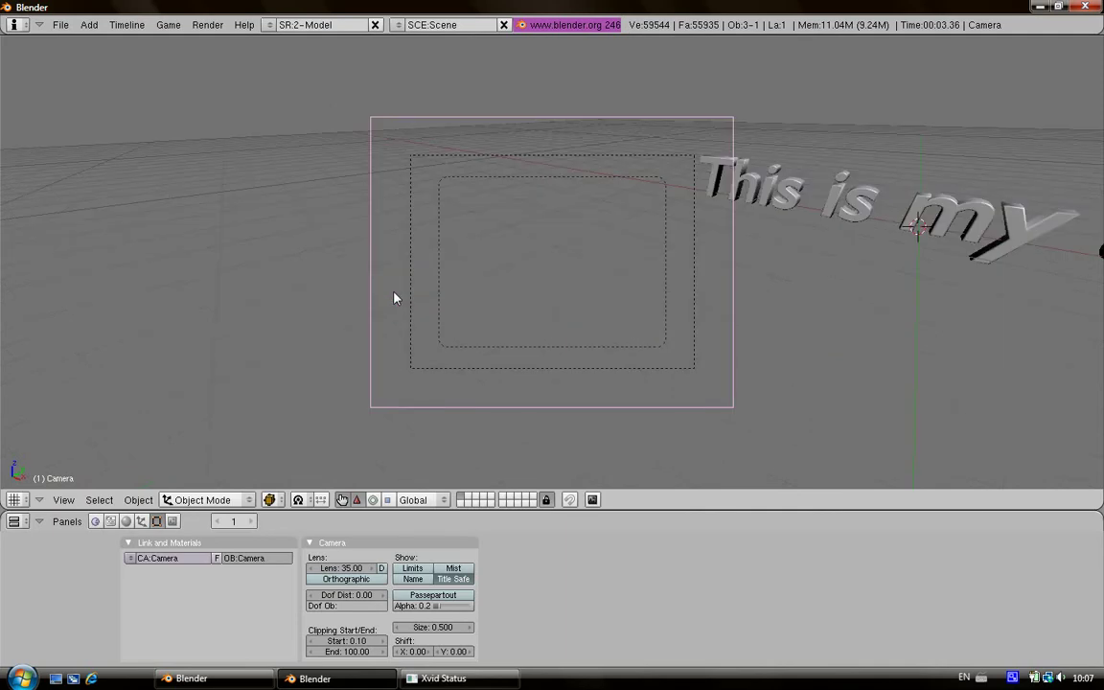
key(shift+f)
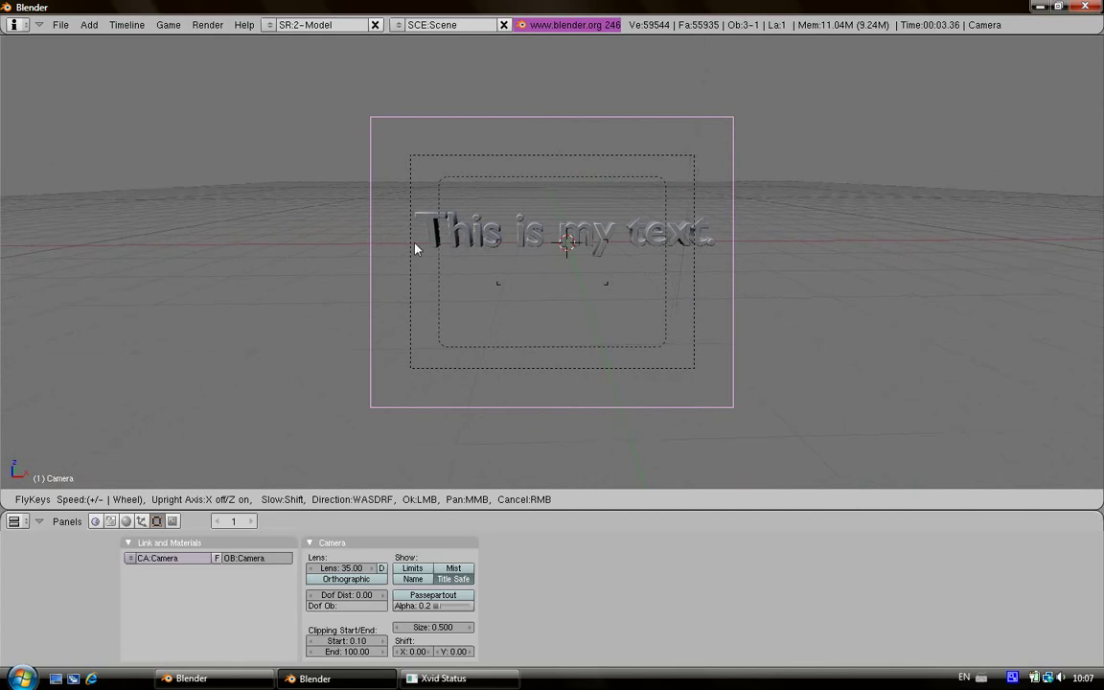
click(589, 253)
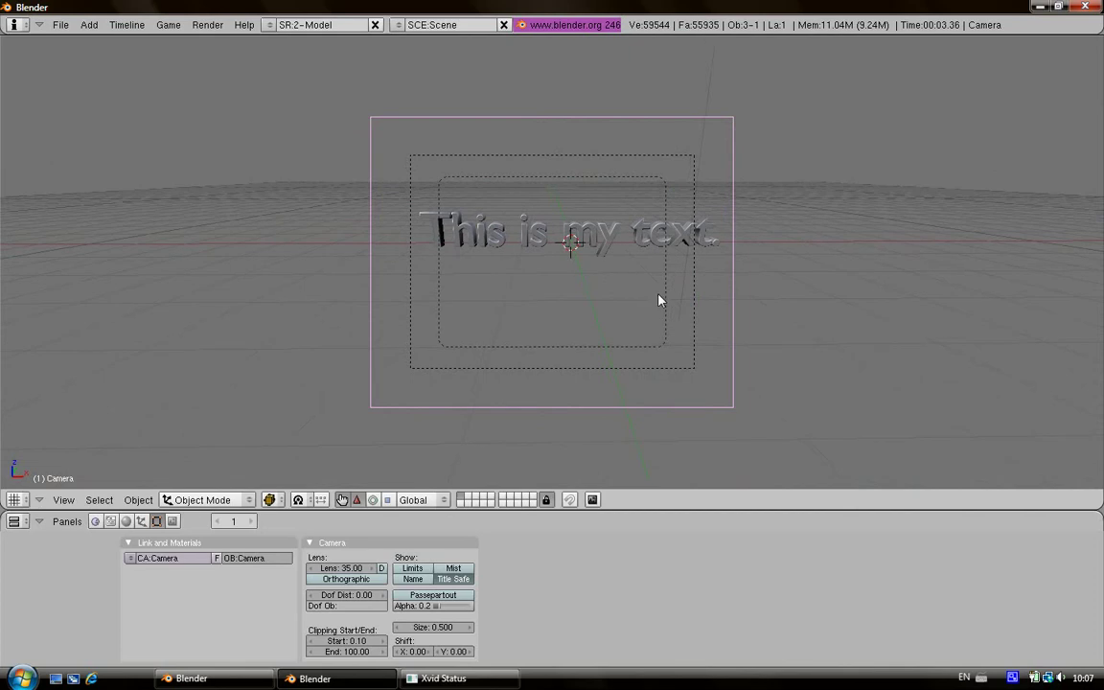
Shift the camera sideways and fine-tune its aim until the text sits centred.
middle_drag(714, 323, 560, 215)
drag(591, 276, 561, 269)
key(KP_0)
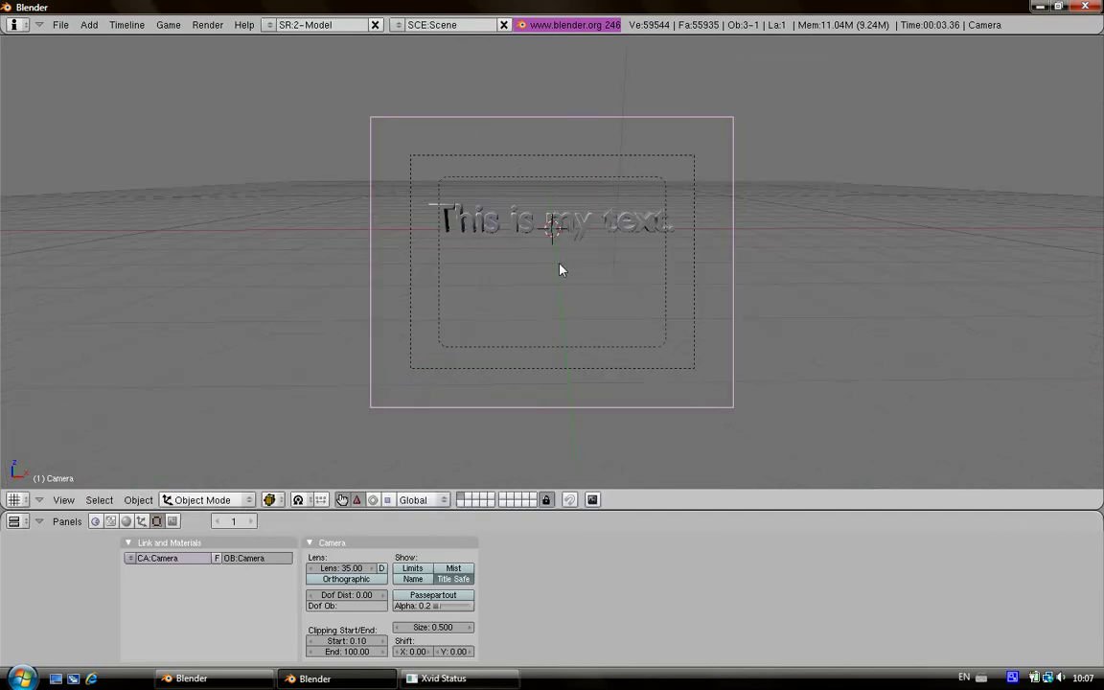
key(shift+f)
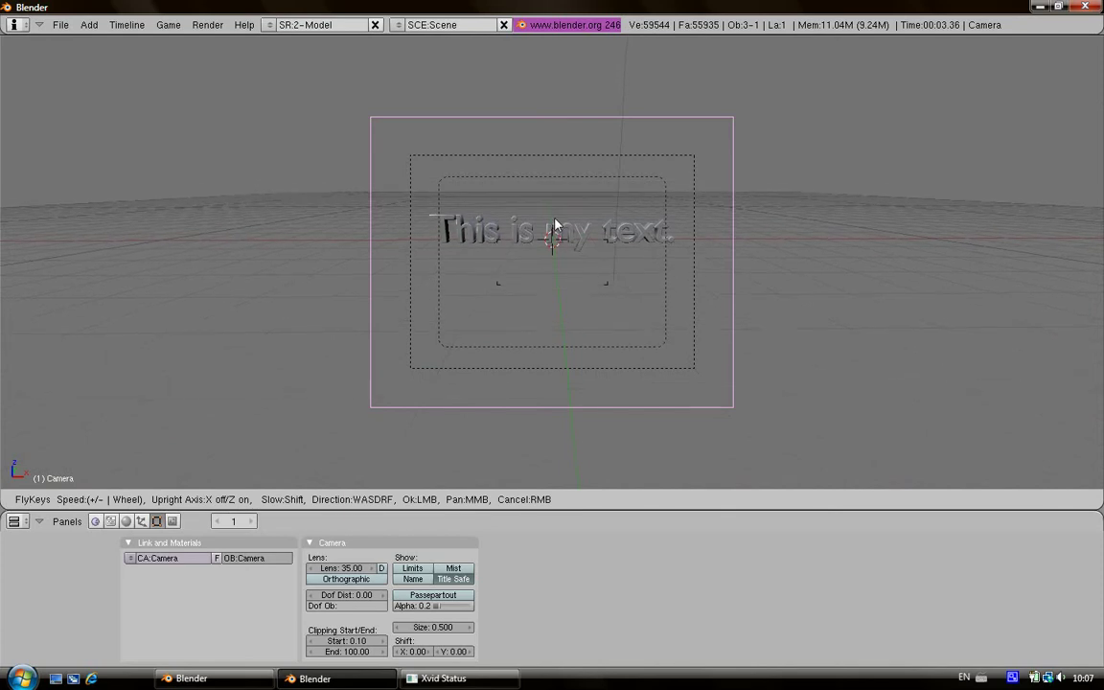
click(556, 224)
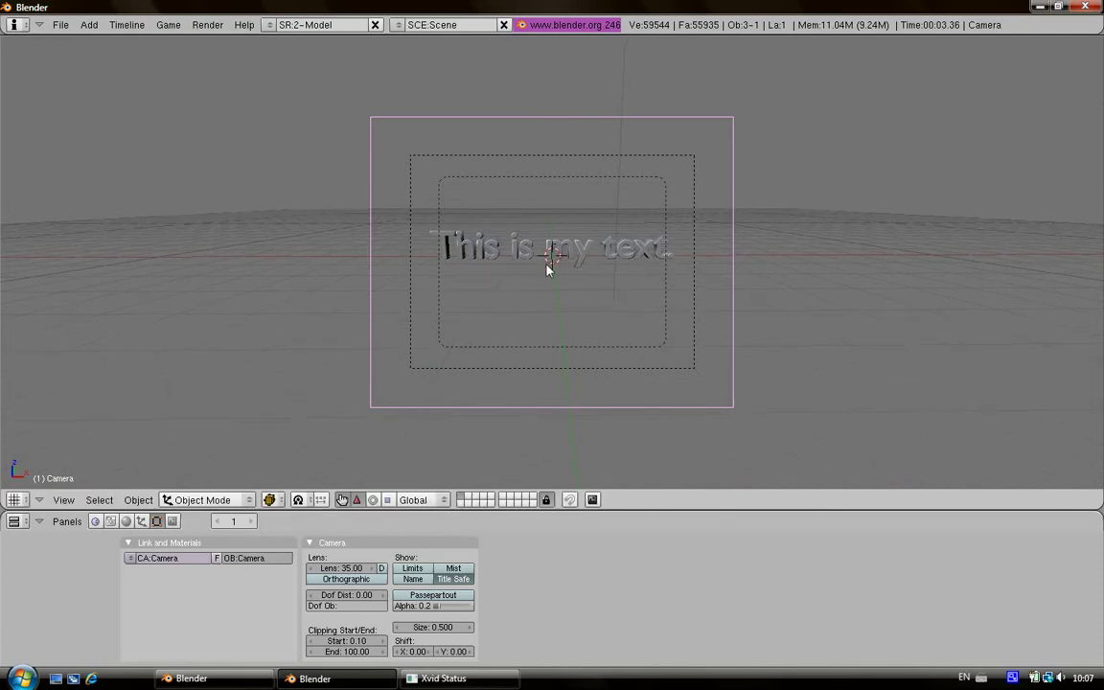
key(shift+f)
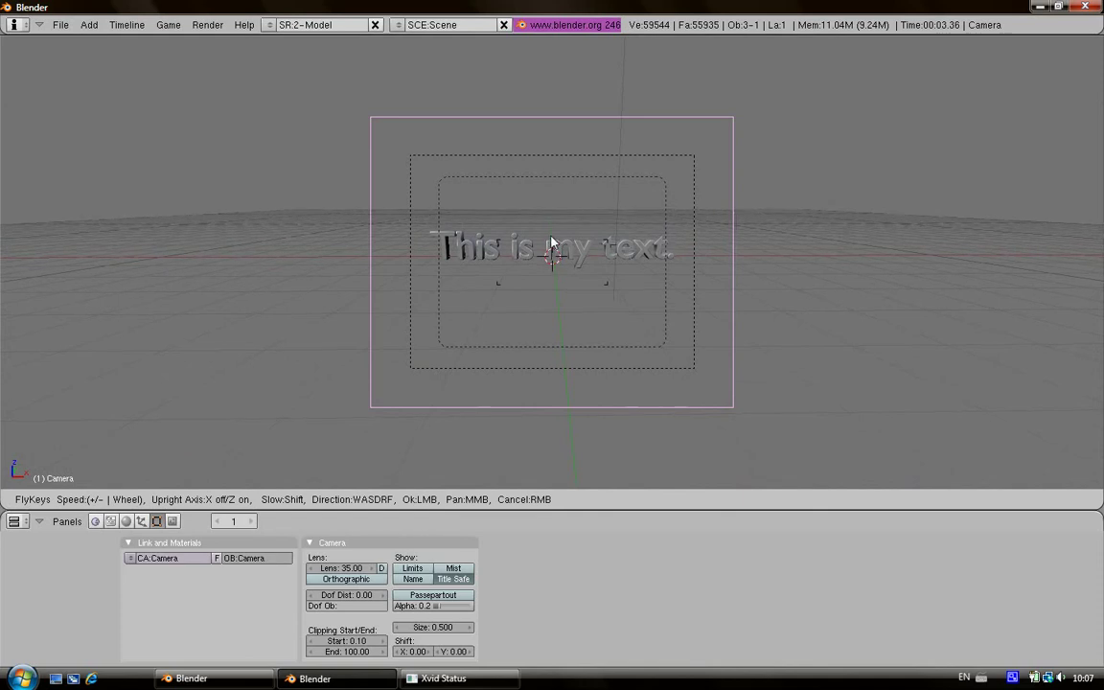
click(551, 258)
Render the camera view of the bevelled 'This is my text.' with F12.
key(F12)
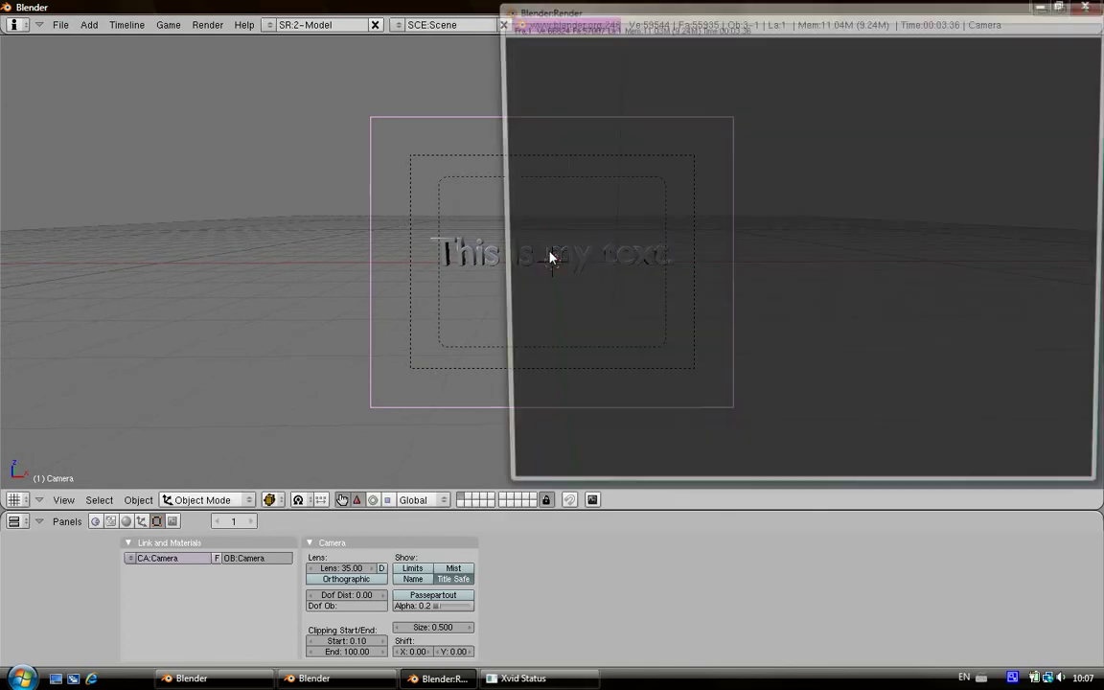